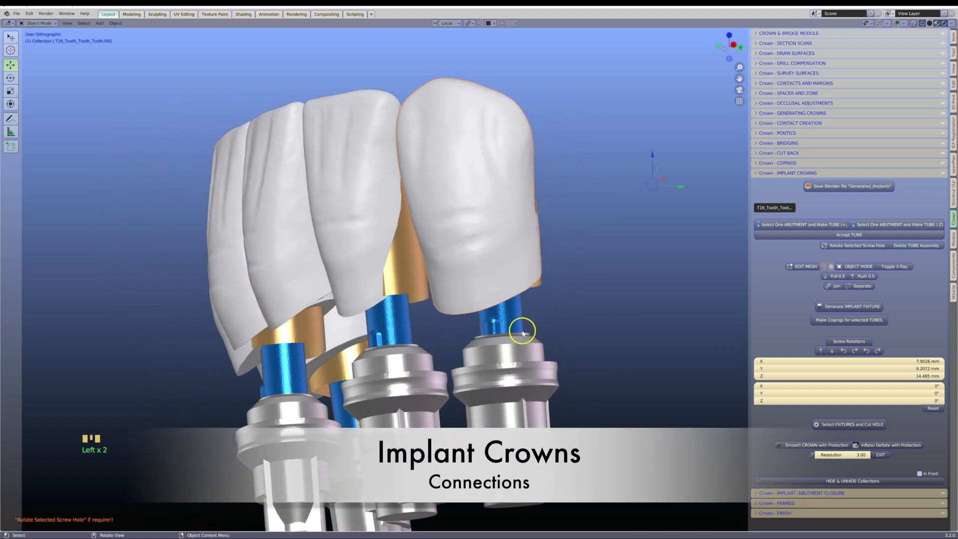
Step: Isolate the blue TiBase sleeve beneath the canine crown and examine its flange and interior mesh in Edit Mode
{"action": "mouse_move", "coordinate": [520, 333]}
{"action": "middle_mouse_down"}
{"action": "mouse_move", "coordinate": [510, 320]}
{"action": "mouse_move", "coordinate": [514, 331]}
{"action": "middle_mouse_up"}
{"action": "left_click", "coordinate": [509, 318]}
{"action": "key", "text": "shift+h"}
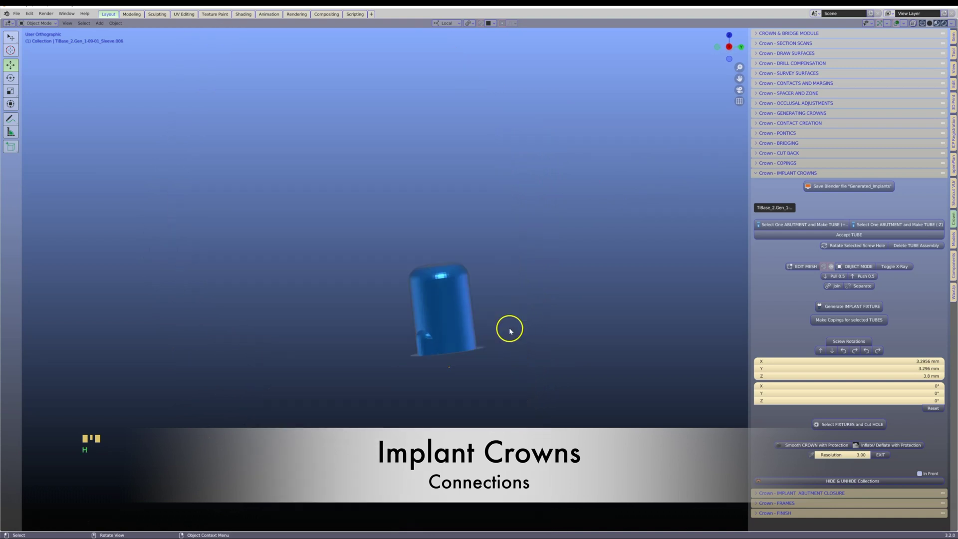
{"action": "left_click", "coordinate": [467, 323]}
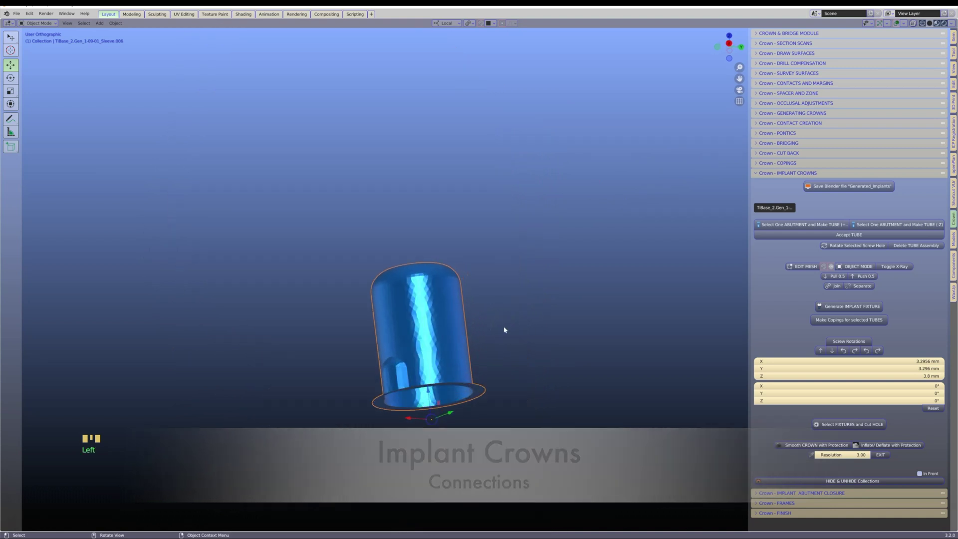
{"action": "left_click", "coordinate": [465, 330]}
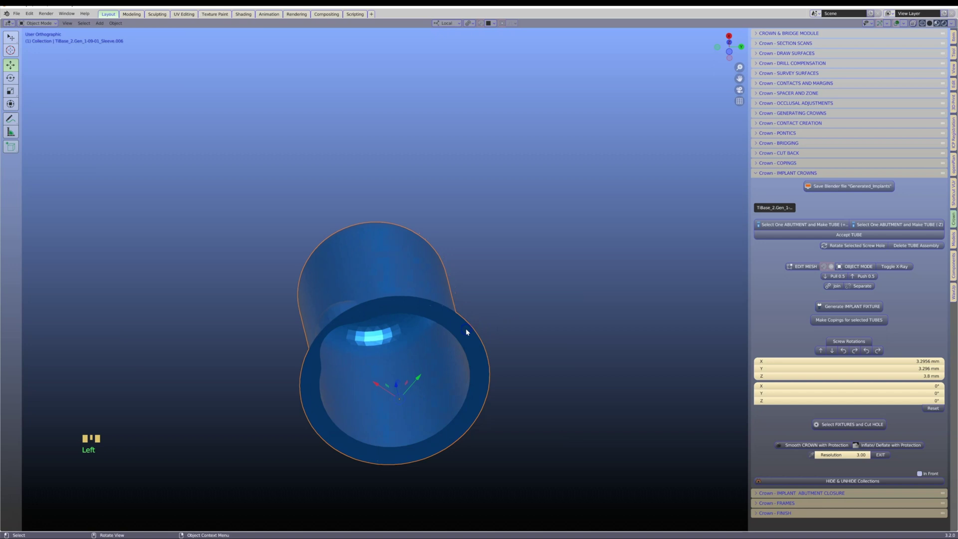
{"action": "key", "text": "Tab"}
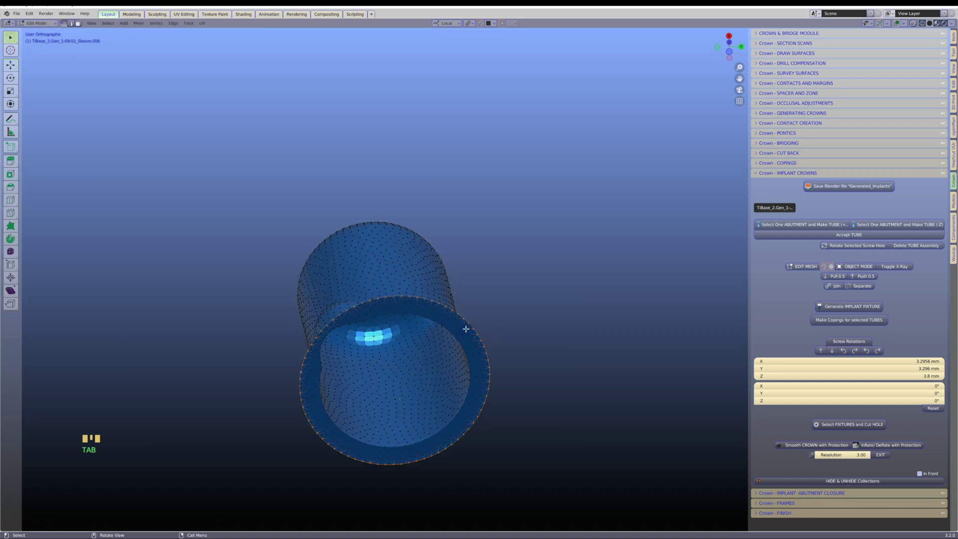
{"action": "left_click", "coordinate": [464, 321]}
{"action": "middle_click_drag", "start_coordinate": [308, 343], "coordinate": [357, 383]}
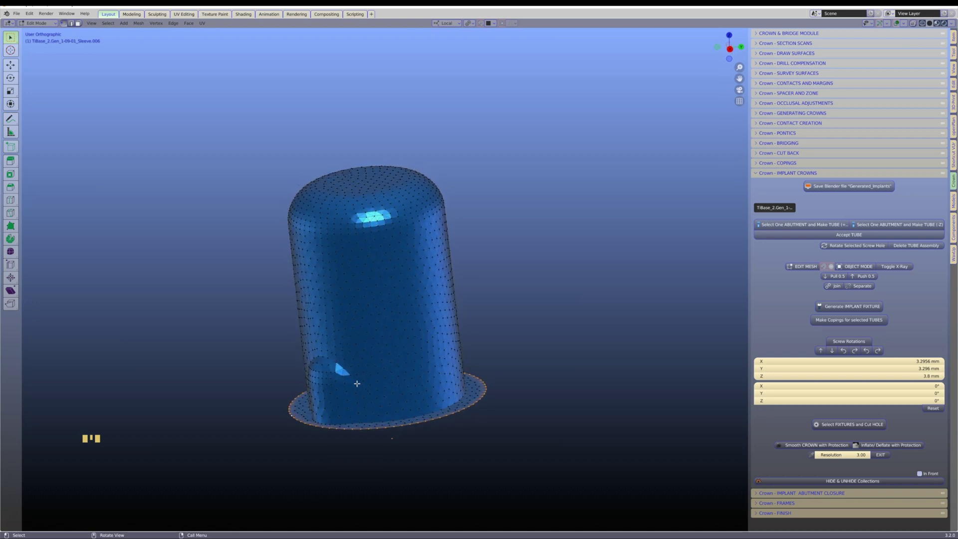
Step: Return the sleeve to Object Mode and unhide all crowns and implant components
{"action": "key", "text": "Tab"}
{"action": "key", "text": "alt+h"}
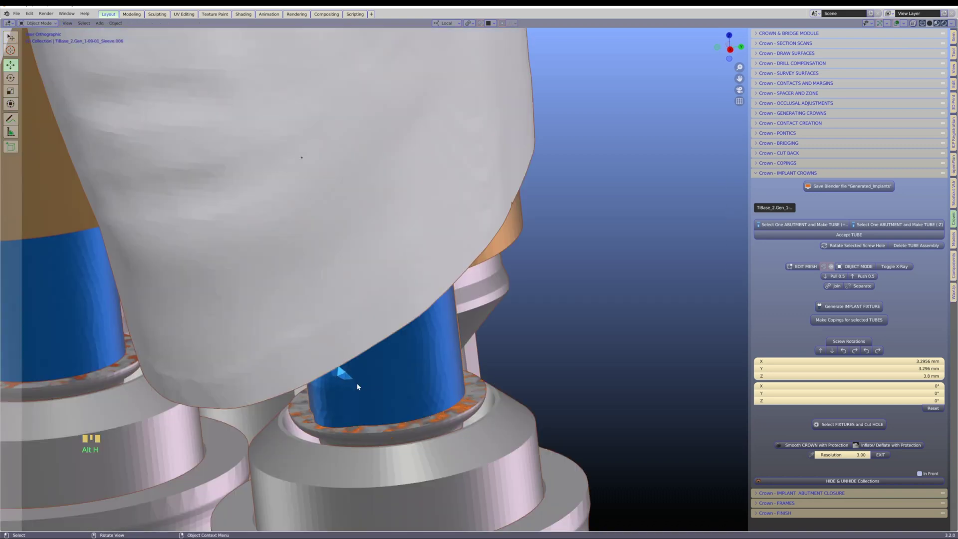
{"action": "scroll", "coordinate": [357, 387], "scroll_direction": "down", "scroll_amount": 5}
{"action": "middle_click_drag", "start_coordinate": [357, 387], "coordinate": [423, 430]}
{"action": "scroll", "coordinate": [366, 385], "scroll_direction": "up", "scroll_amount": 2}
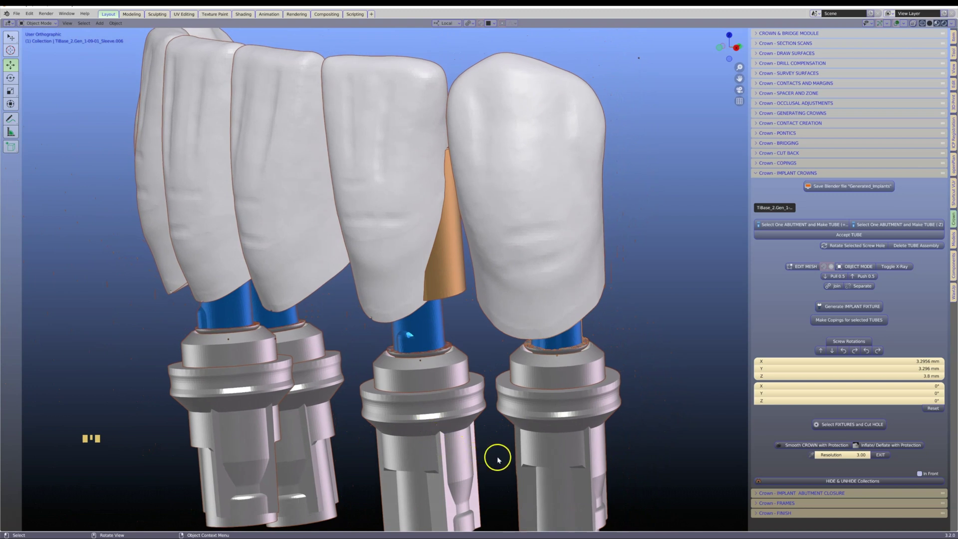
Step: Switch off the scan bodies and components in the Components module, leaving the crowns, sleeves and analogs displayed
{"action": "left_click", "coordinate": [954, 266]}
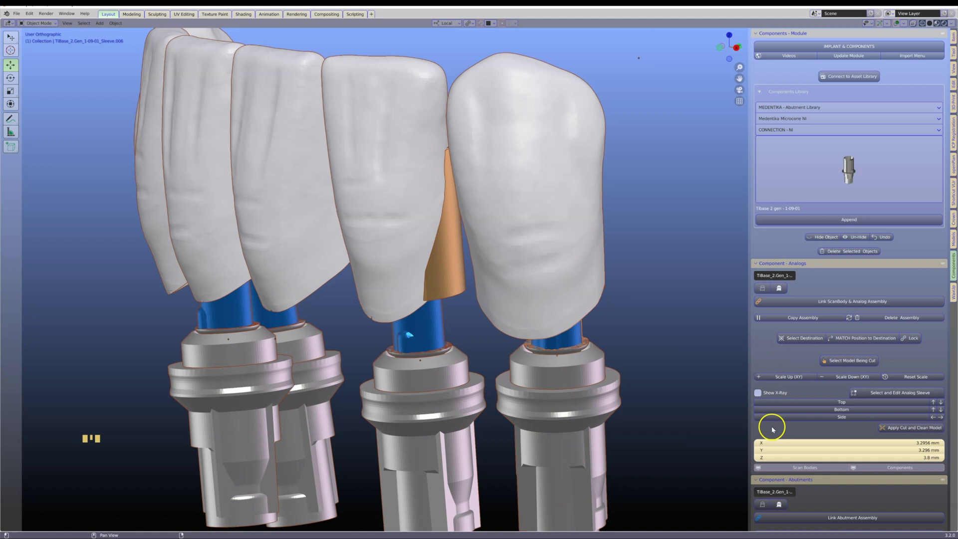
{"action": "left_click", "coordinate": [797, 469]}
{"action": "left_click", "coordinate": [887, 467]}
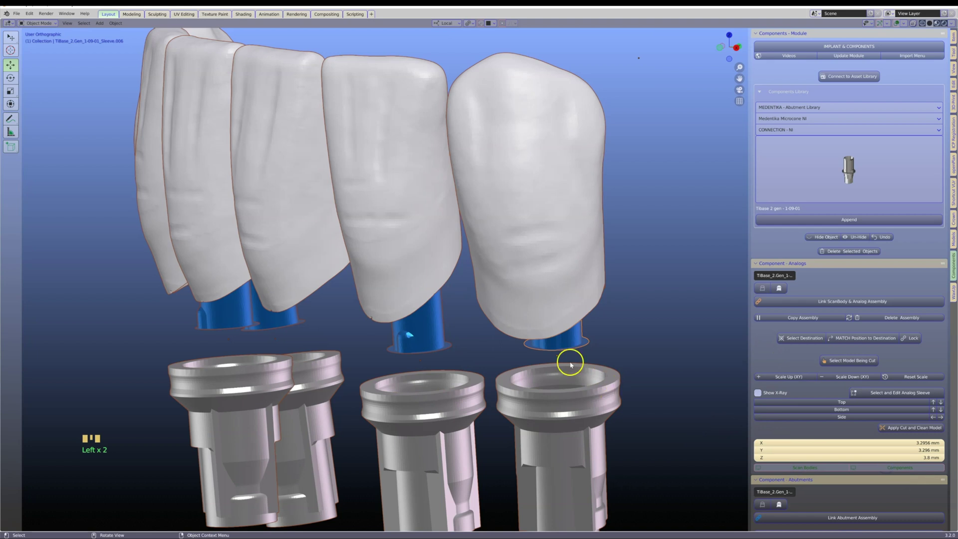
Step: Isolate the TiBase sleeve beneath the canine crown by hiding everything else
{"action": "left_click", "coordinate": [565, 347]}
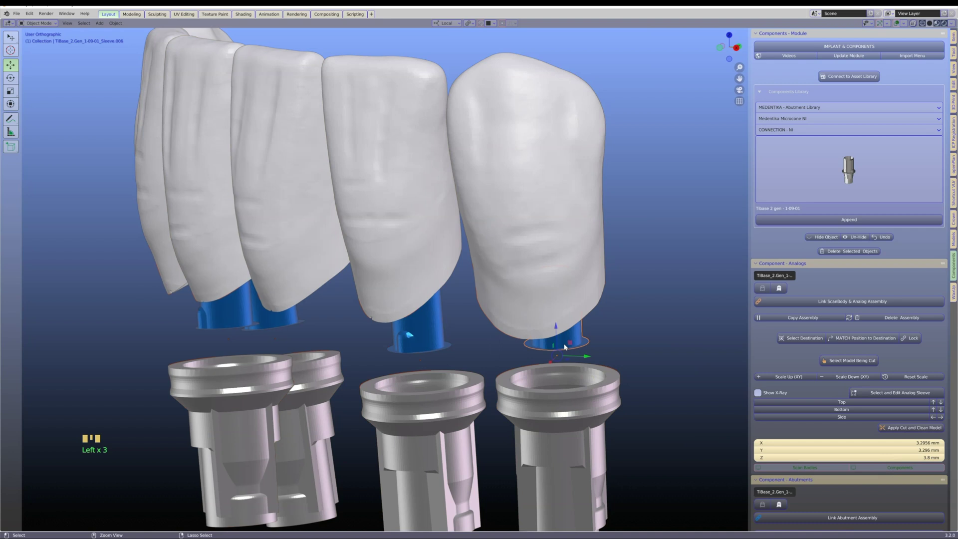
{"action": "key", "text": "shift+h"}
{"action": "left_click", "coordinate": [565, 321]}
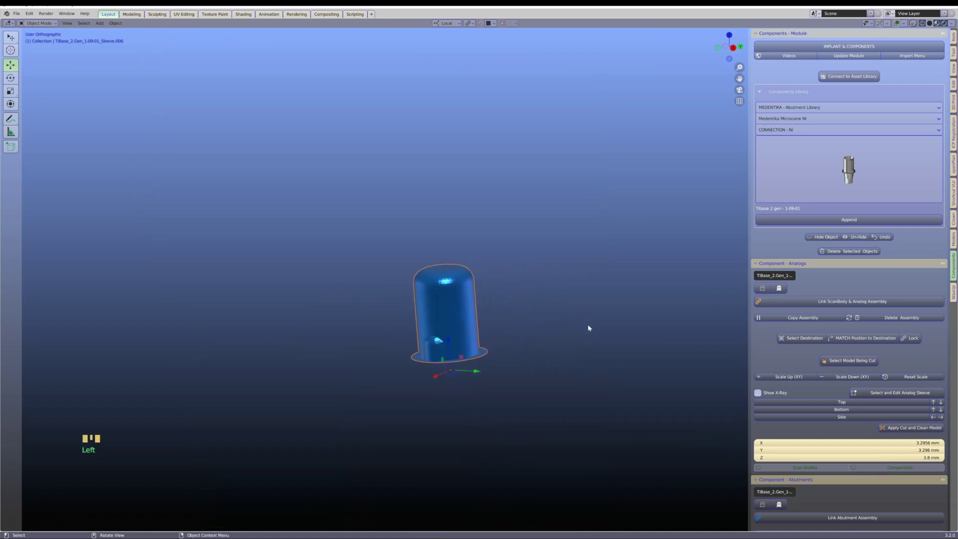
{"action": "middle_click_drag", "start_coordinate": [588, 329], "coordinate": [580, 327]}
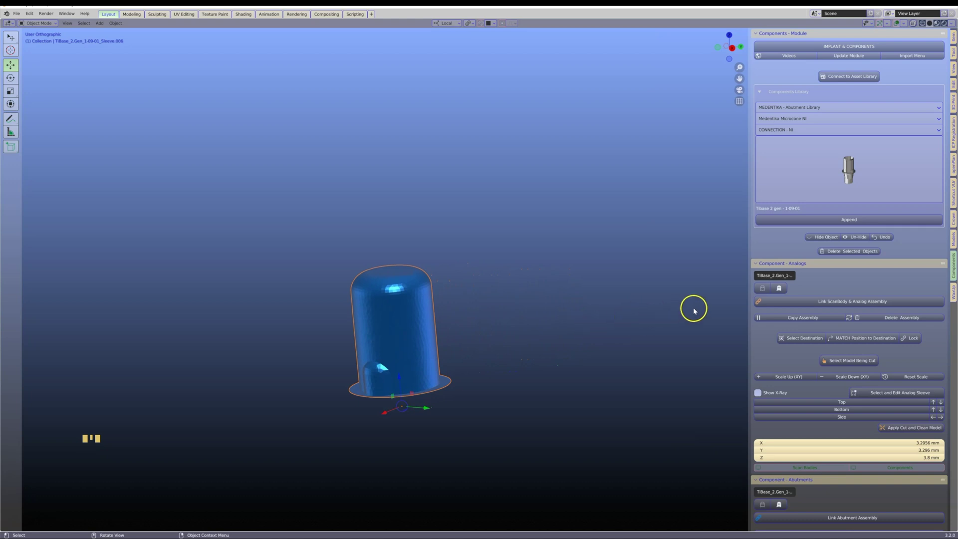
Step: Make a tube in the +Z direction around the isolated sleeve with the Implant Crowns tools
{"action": "left_click", "coordinate": [954, 217]}
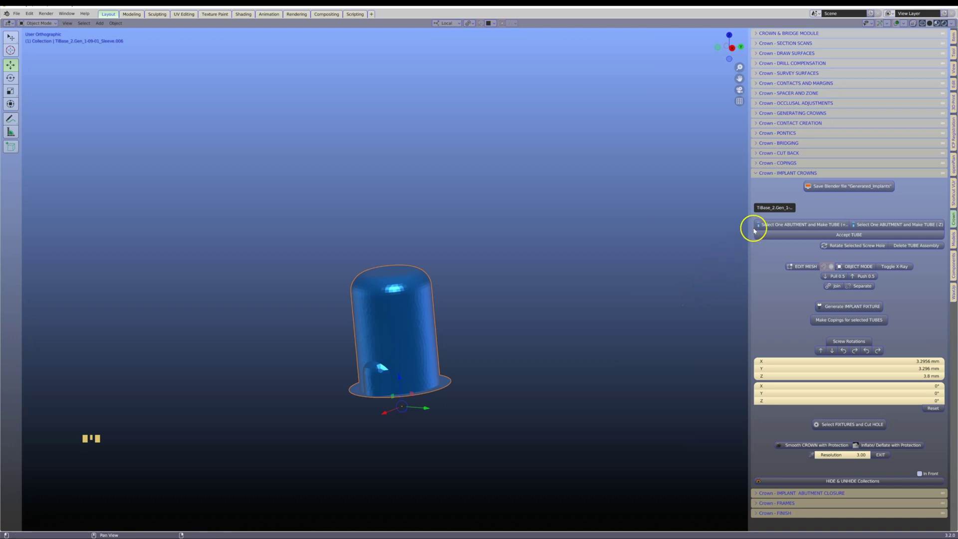
{"action": "left_click_drag", "start_coordinate": [751, 232], "coordinate": [689, 244]}
{"action": "left_click", "coordinate": [733, 227]}
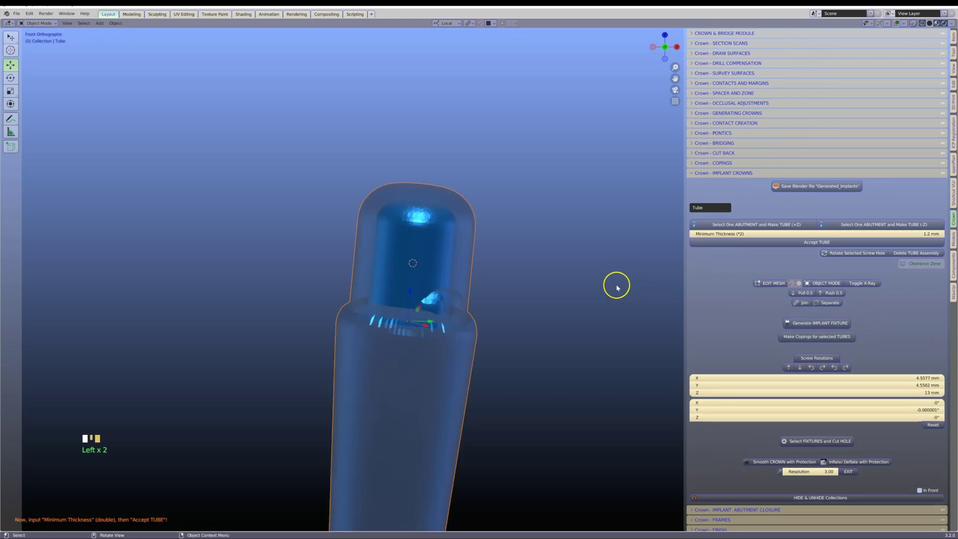
Step: Measure the wall thickness between the sleeve's side and the tube's outer surface
{"action": "scroll", "coordinate": [617, 288], "scroll_direction": "down", "scroll_amount": 1}
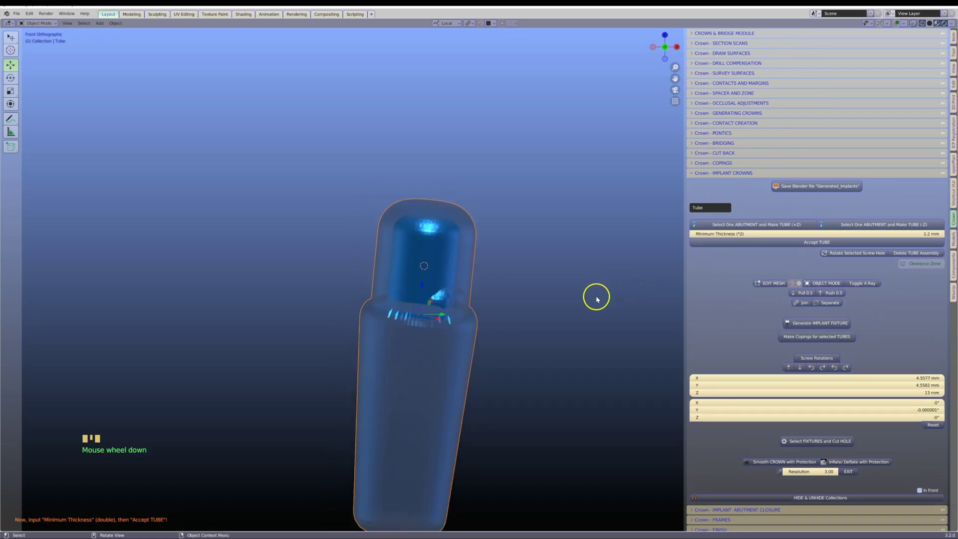
{"action": "middle_click_drag", "start_coordinate": [507, 355], "coordinate": [475, 293], "text": "shift"}
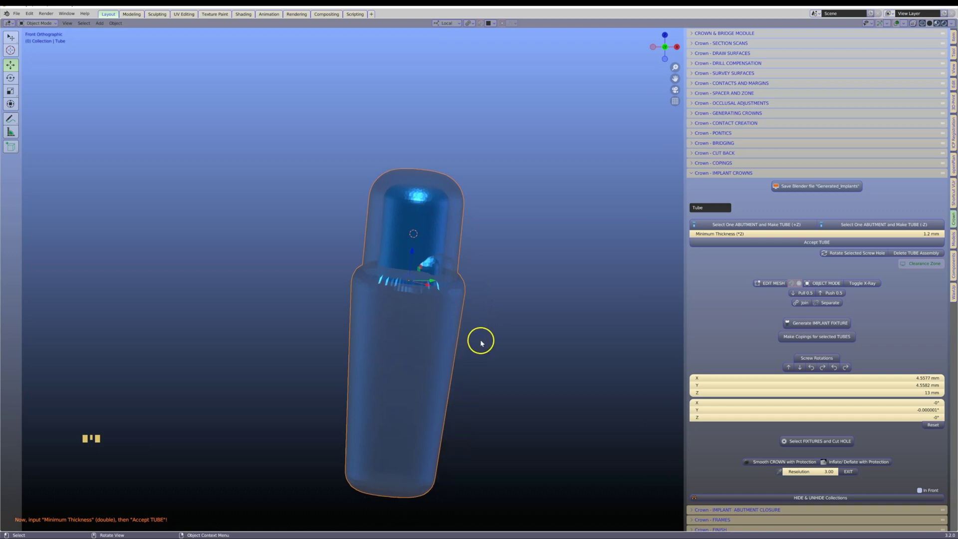
{"action": "scroll", "coordinate": [481, 343], "scroll_direction": "up", "scroll_amount": 1}
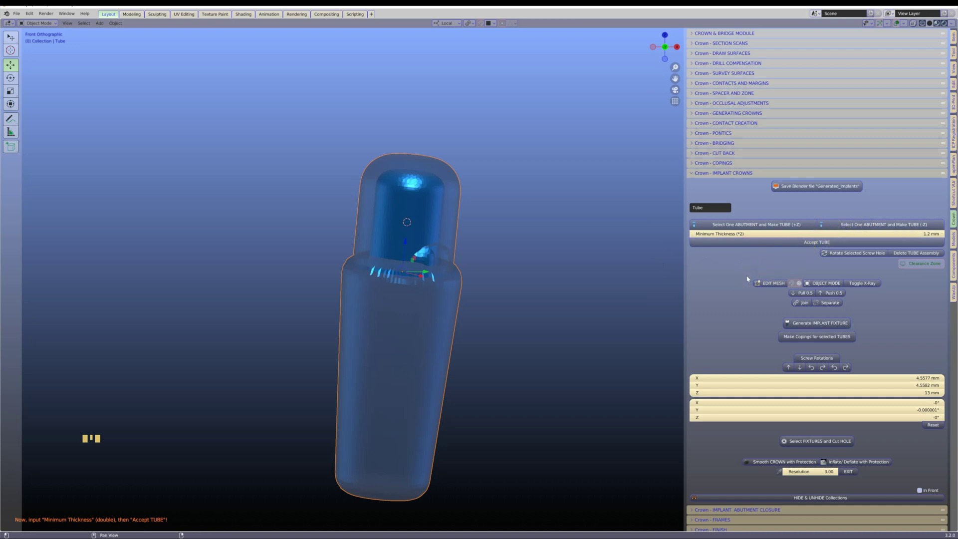
{"action": "scroll", "coordinate": [578, 259], "scroll_direction": "up", "scroll_amount": 3}
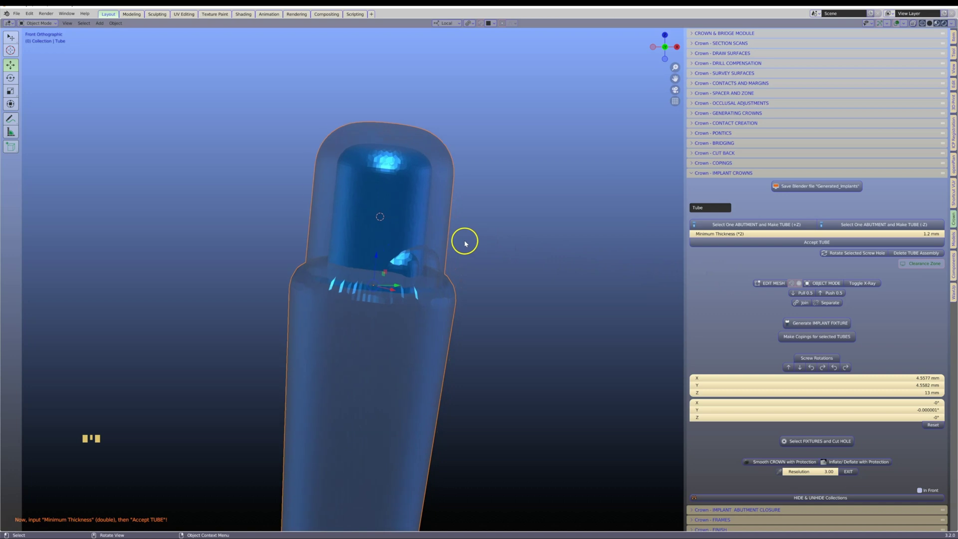
{"action": "scroll", "coordinate": [439, 241], "scroll_direction": "up", "scroll_amount": 2}
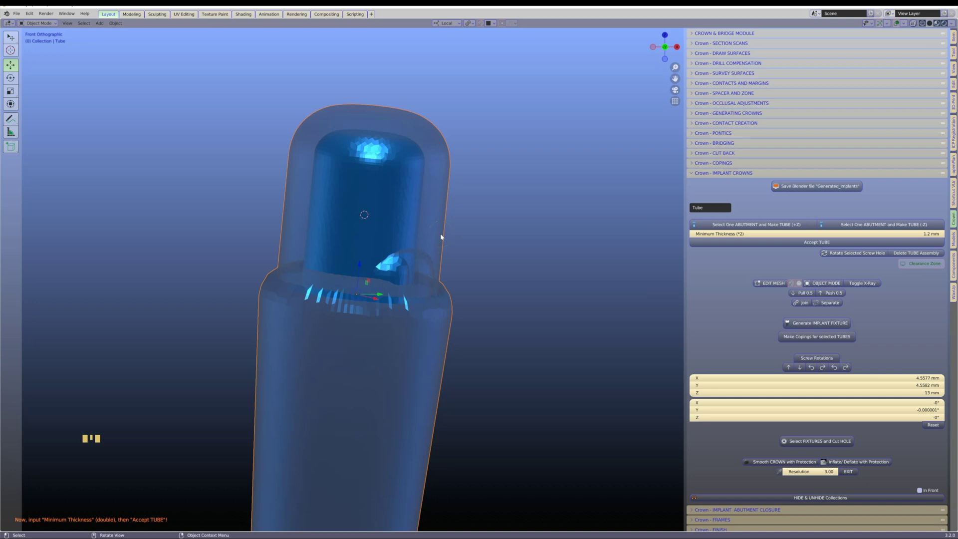
{"action": "left_click", "coordinate": [450, 238]}
{"action": "left_click", "coordinate": [10, 132]}
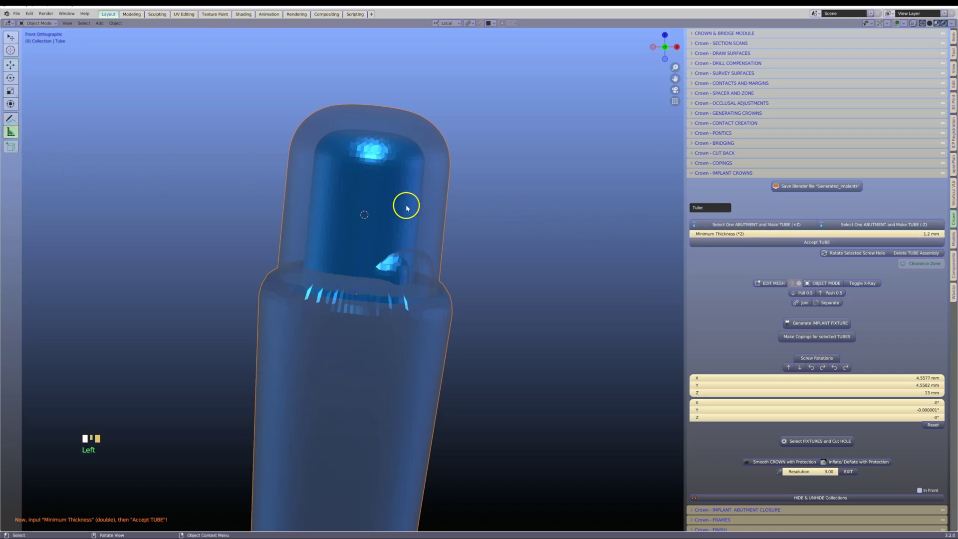
{"action": "left_click_drag", "start_coordinate": [420, 207], "coordinate": [443, 209]}
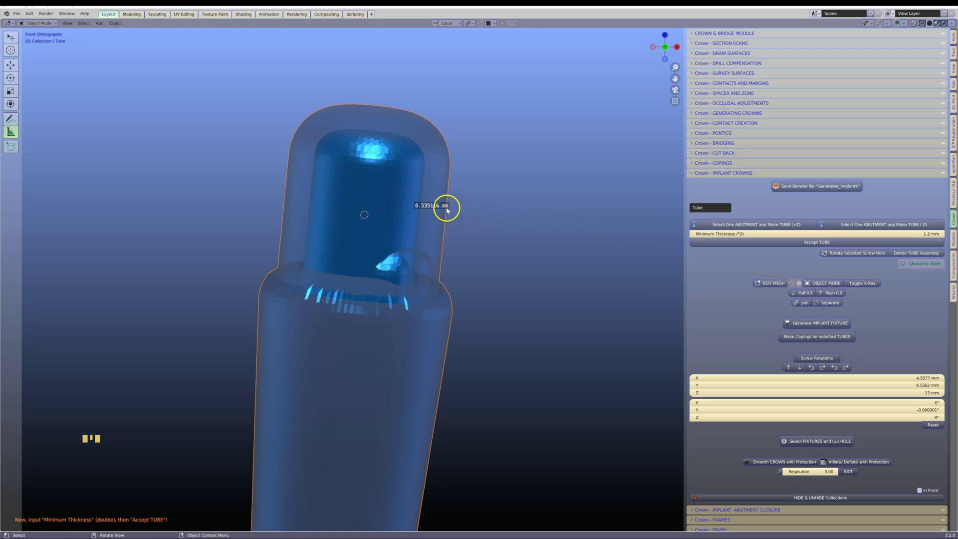
{"action": "left_click", "coordinate": [447, 210]}
{"action": "left_click", "coordinate": [419, 204]}
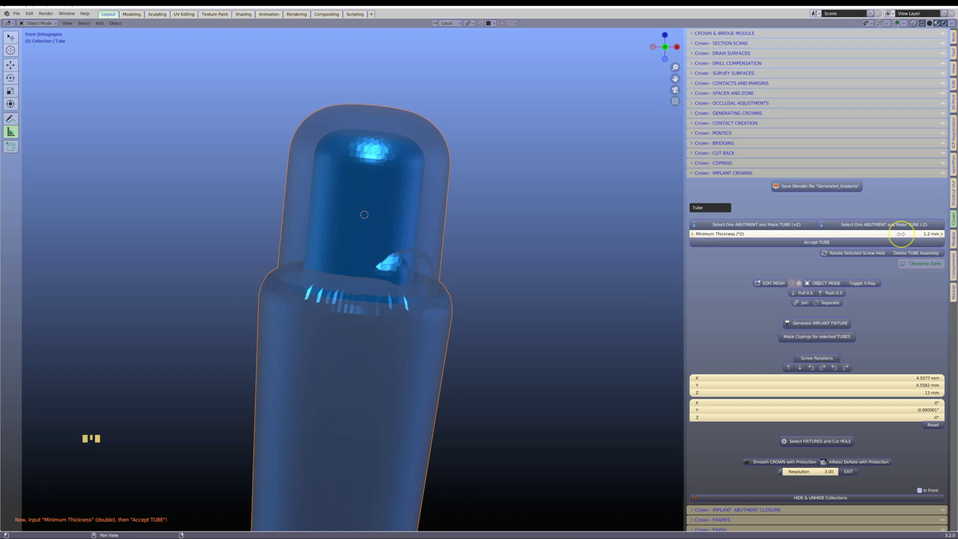
Step: Try a Minimum Thickness (*2) of 1.6 mm for the tube
{"action": "left_click", "coordinate": [901, 233]}
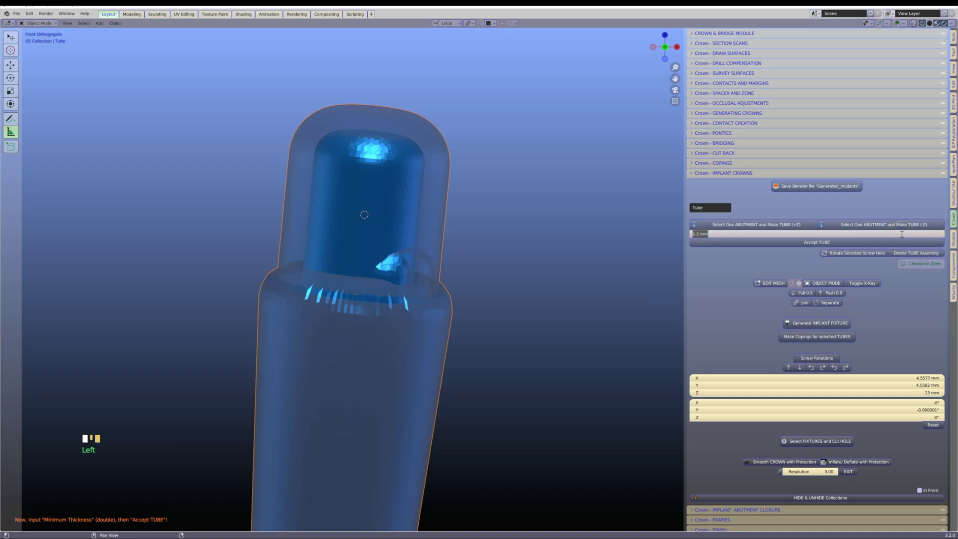
{"action": "type", "text": "1.6"}
{"action": "key", "text": "Return"}
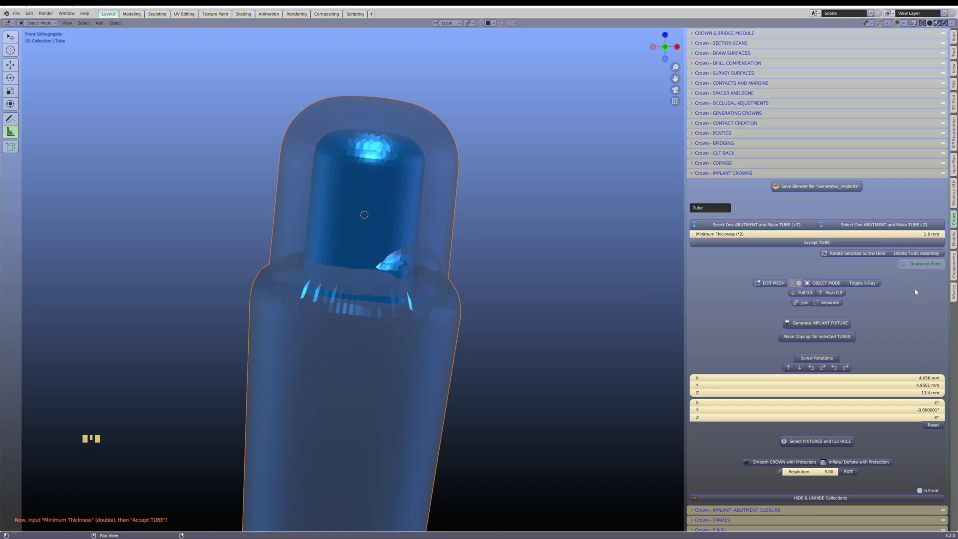
Step: Set the tube's Minimum Thickness (*2) to 1.2 mm and accept the tube
{"action": "left_click", "coordinate": [913, 233]}
{"action": "type", "text": "1.2"}
{"action": "key", "text": "Return"}
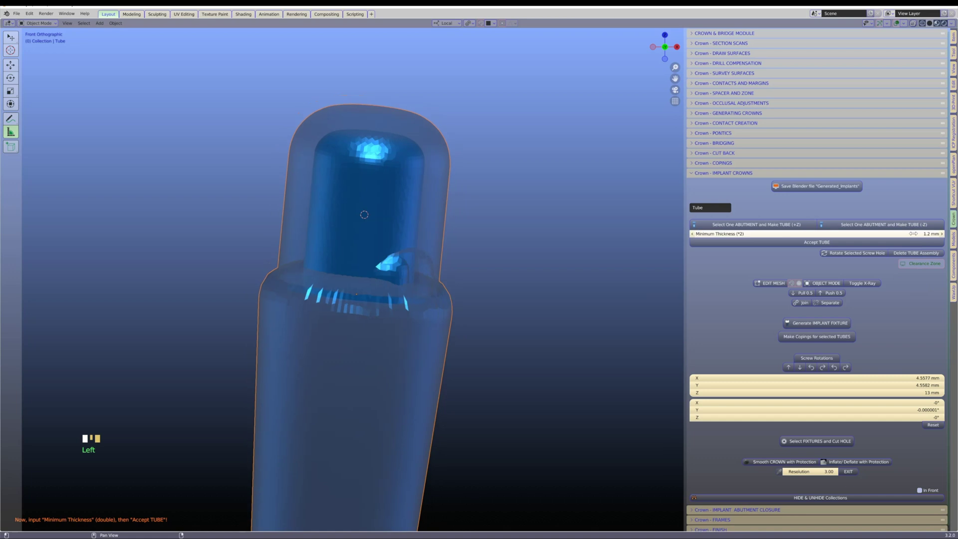
{"action": "left_click", "coordinate": [803, 242]}
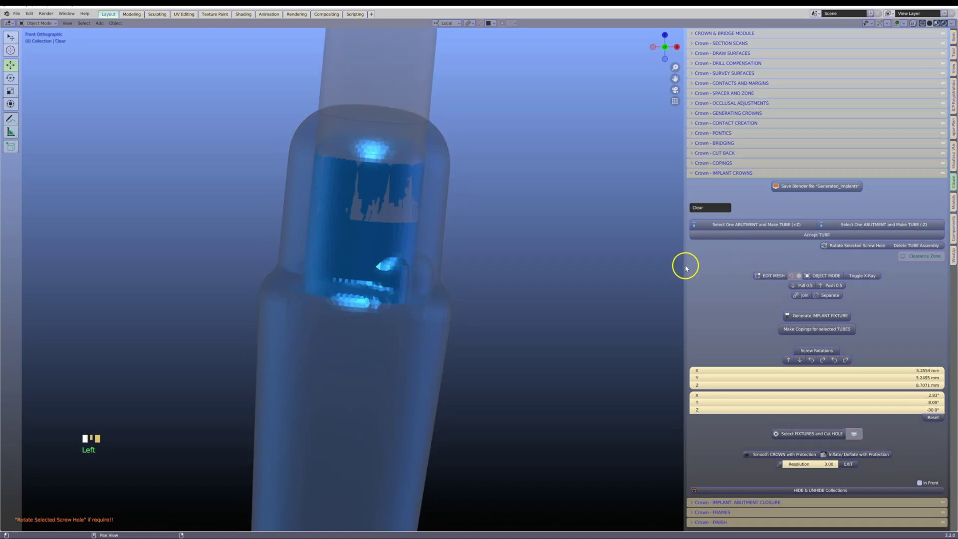
Step: Select the screw hole cylinder above the sleeve and examine the whole tube assembly
{"action": "scroll", "coordinate": [679, 269], "scroll_direction": "down", "scroll_amount": 2}
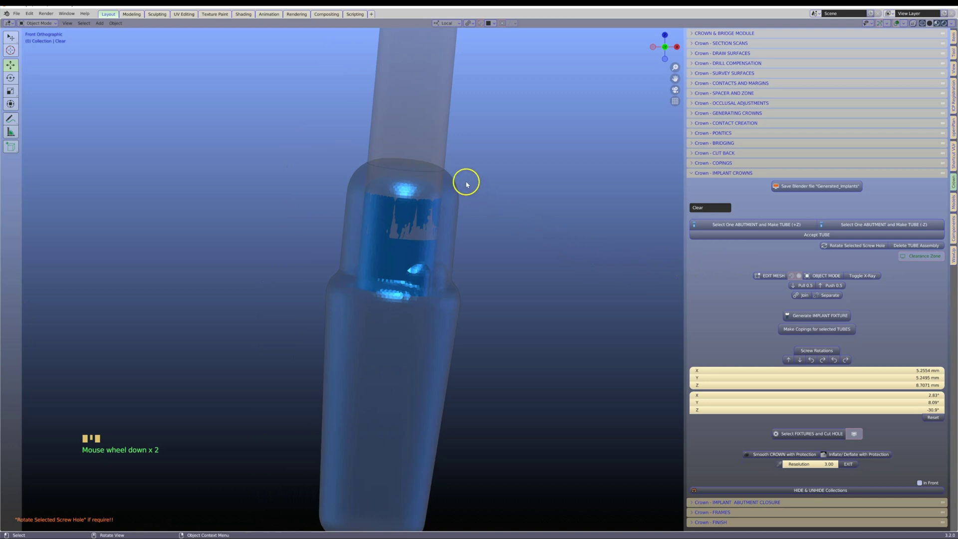
{"action": "left_click", "coordinate": [437, 139]}
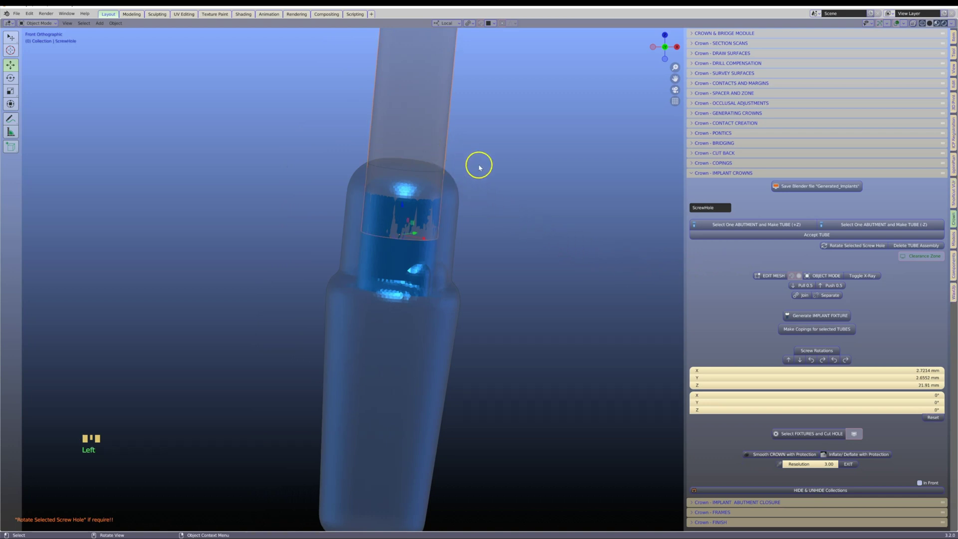
{"action": "scroll", "coordinate": [497, 172], "scroll_direction": "down", "scroll_amount": 3}
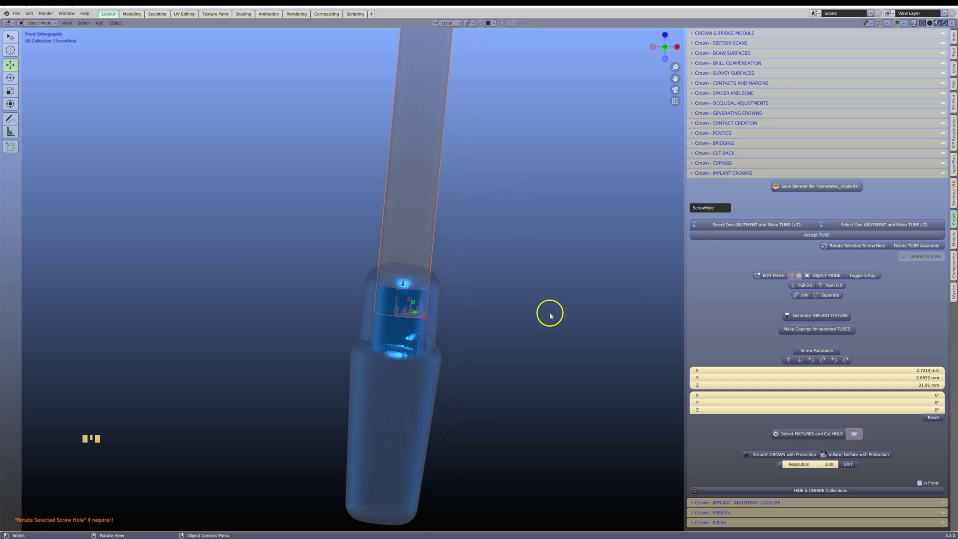
{"action": "scroll", "coordinate": [551, 316], "scroll_direction": "down", "scroll_amount": 1}
{"action": "scroll", "coordinate": [551, 315], "scroll_direction": "down", "scroll_amount": 1}
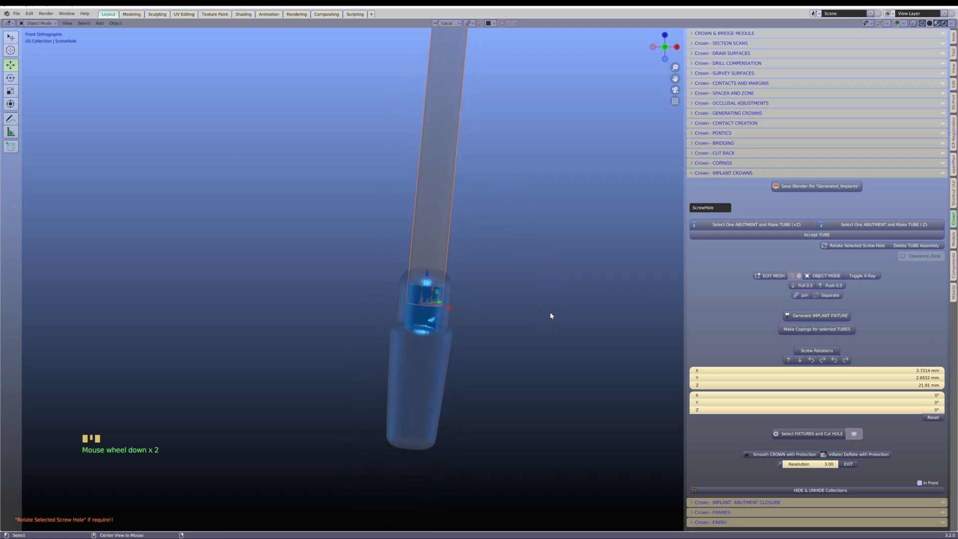
Step: Unhide all objects, then isolate the TiBase sleeve beneath the crown next to the one just given a tube
{"action": "key", "text": "alt+h"}
{"action": "left_click", "coordinate": [362, 327]}
{"action": "middle_click_drag", "start_coordinate": [363, 327], "coordinate": [393, 310], "text": "shift"}
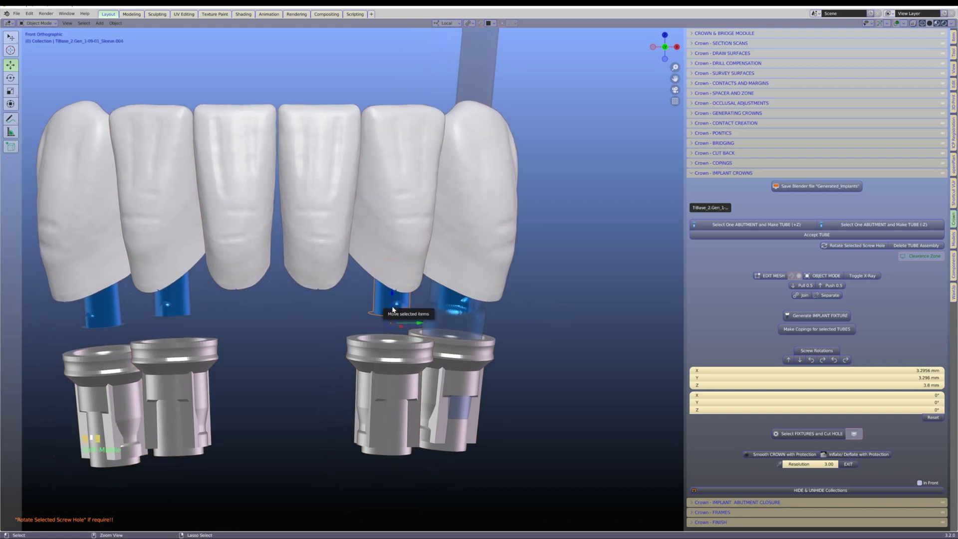
{"action": "key", "text": "shift+h"}
{"action": "left_click", "coordinate": [393, 310]}
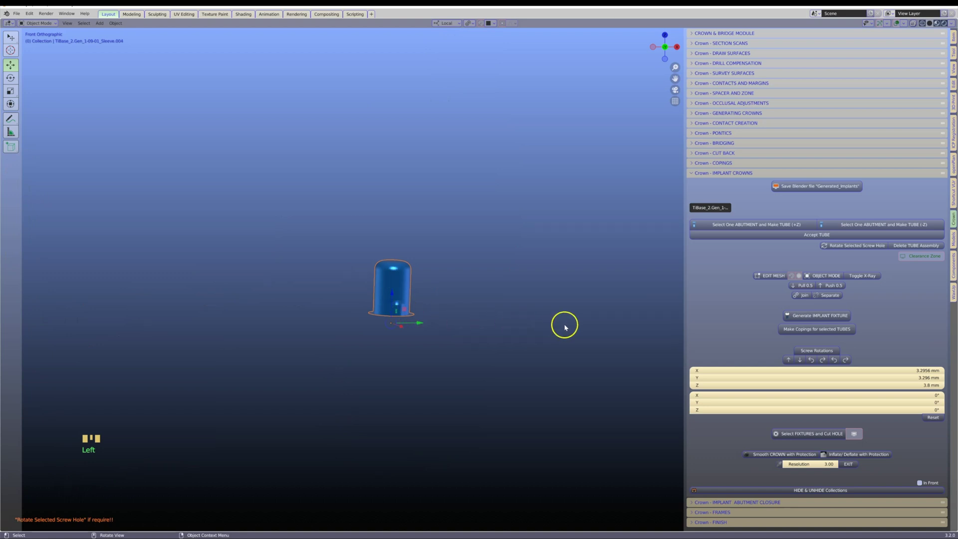
Step: Turn on the Face Orientation display from the Models tools to check the isolated sleeve's normals
{"action": "left_click", "coordinate": [953, 238]}
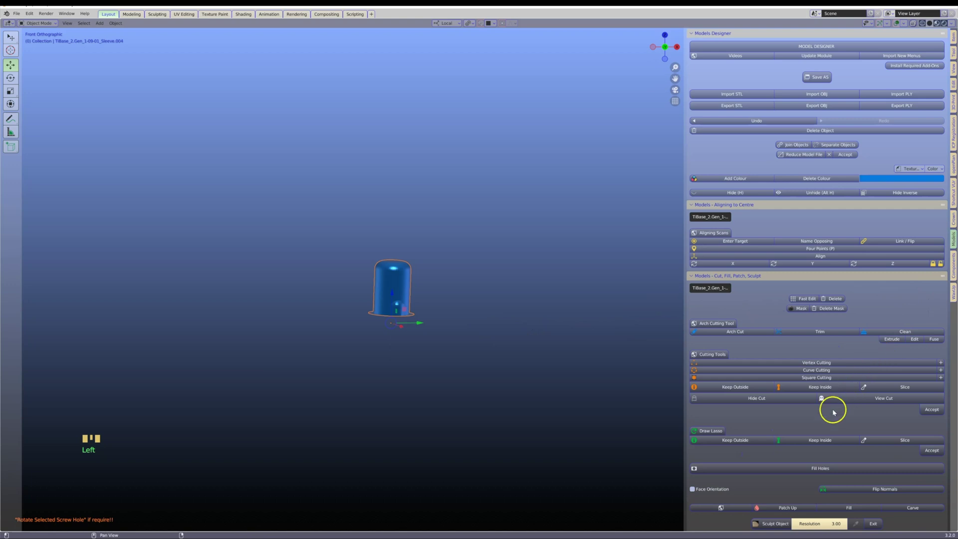
{"action": "left_click", "coordinate": [692, 490]}
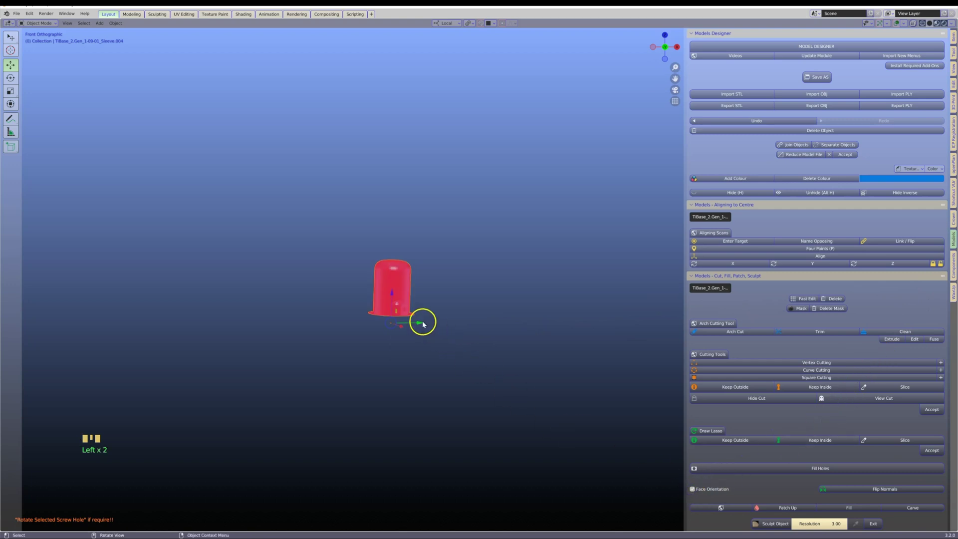
{"action": "scroll", "coordinate": [421, 323], "scroll_direction": "up", "scroll_amount": 5}
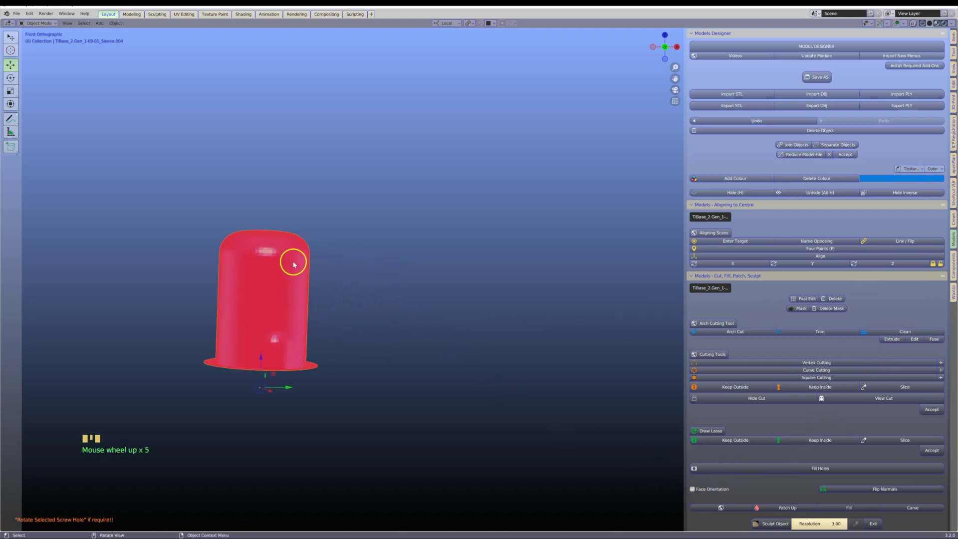
Step: Flip the isolated sleeve's normals, turn off the Face Orientation display and return to the Implant Crowns tools
{"action": "middle_click_drag", "start_coordinate": [294, 278], "coordinate": [288, 239]}
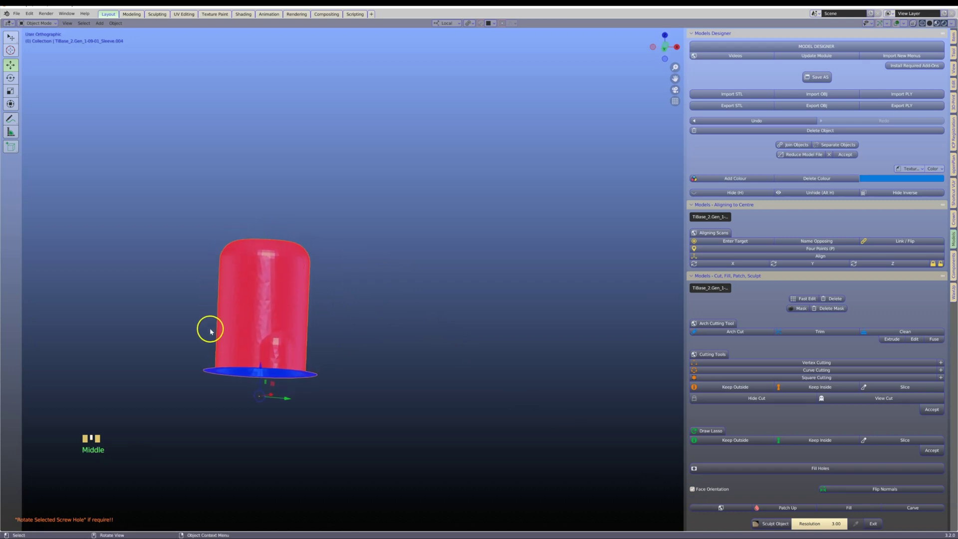
{"action": "middle_click_drag", "start_coordinate": [210, 256], "coordinate": [505, 376]}
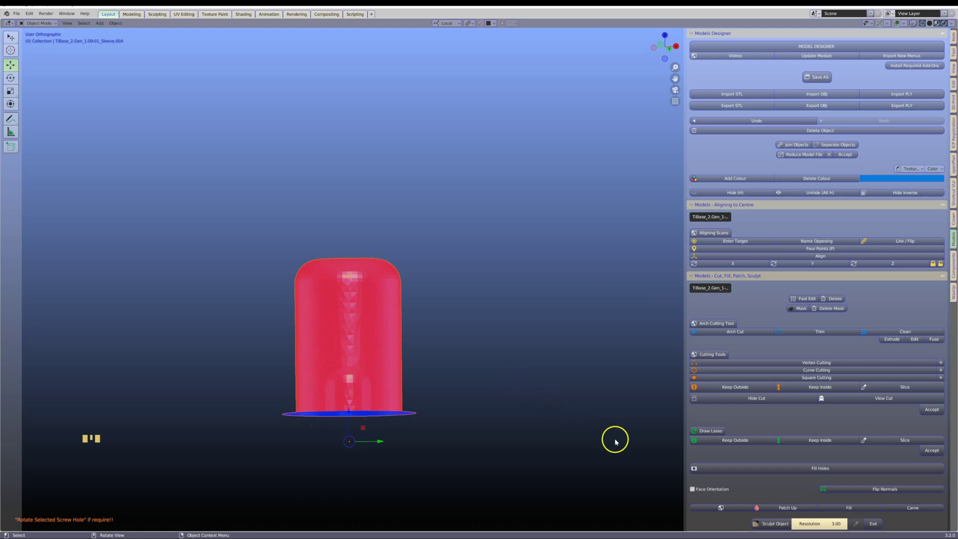
{"action": "left_click", "coordinate": [850, 494]}
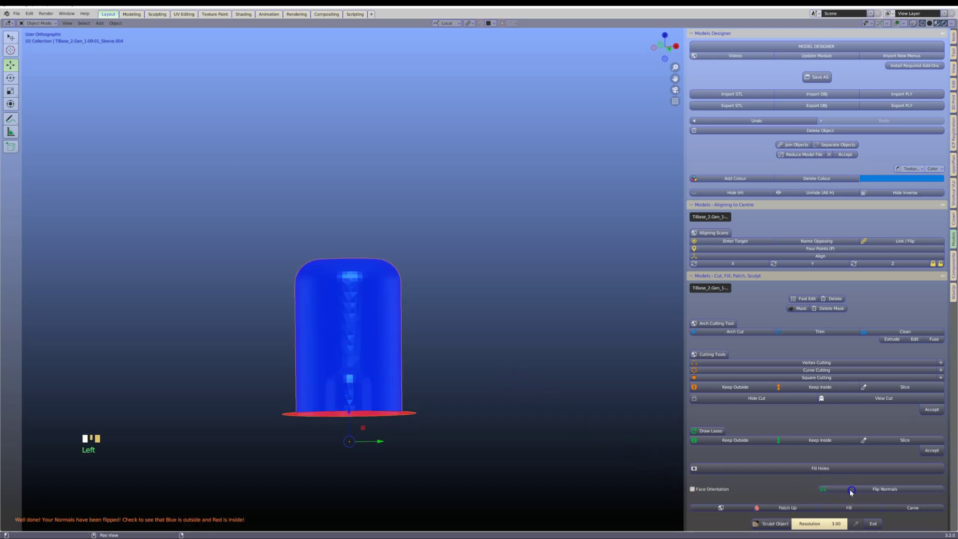
{"action": "left_click", "coordinate": [695, 489]}
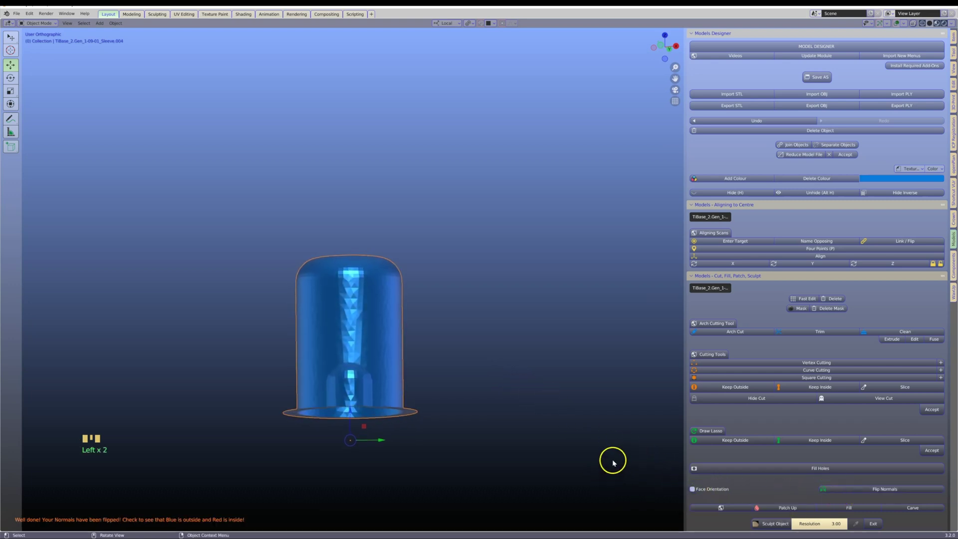
{"action": "left_click", "coordinate": [954, 219]}
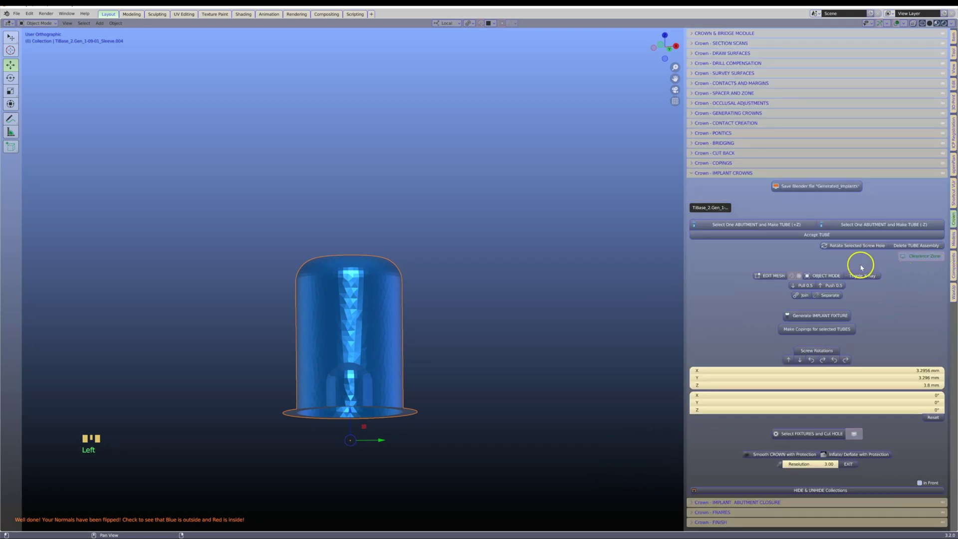
{"action": "left_click", "coordinate": [753, 226]}
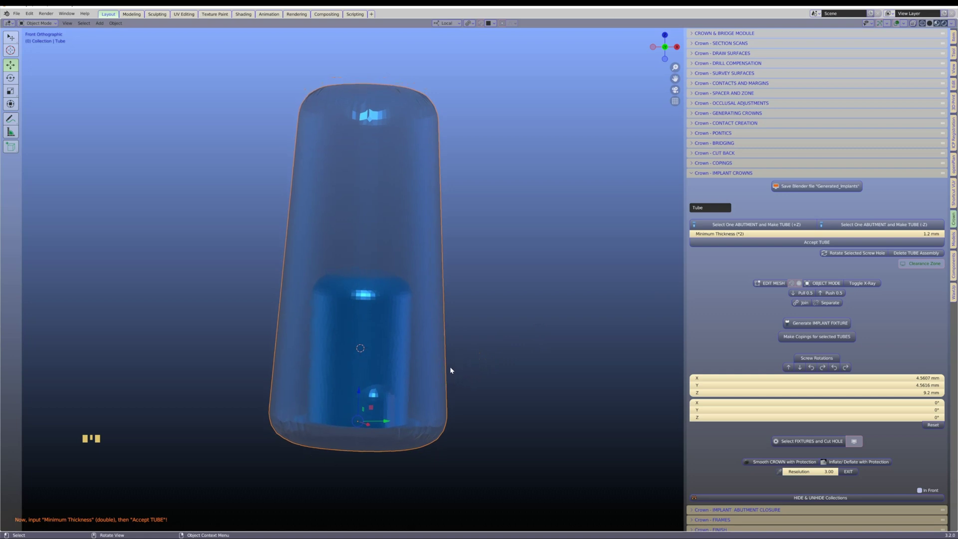
{"action": "key", "text": "ctrl+z"}
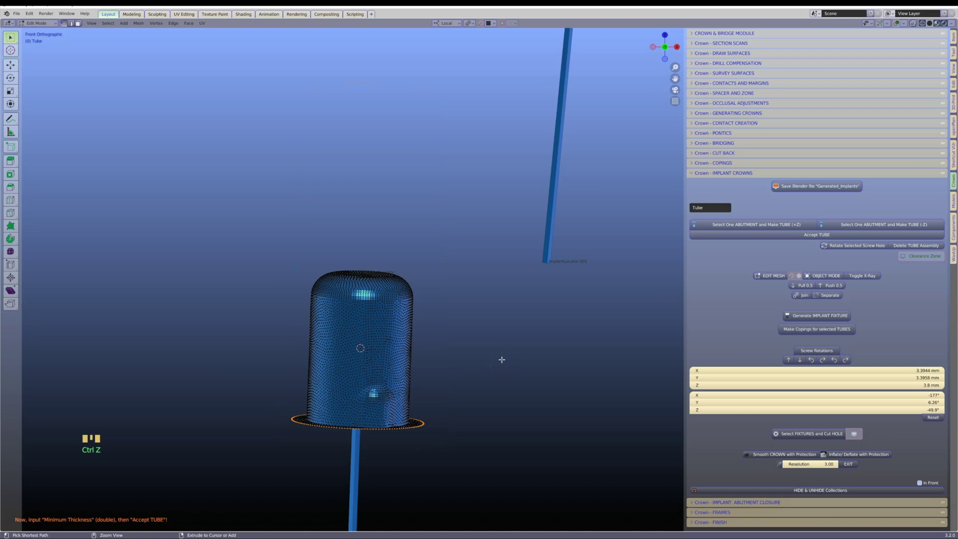
{"action": "key", "text": "ctrl+z"}
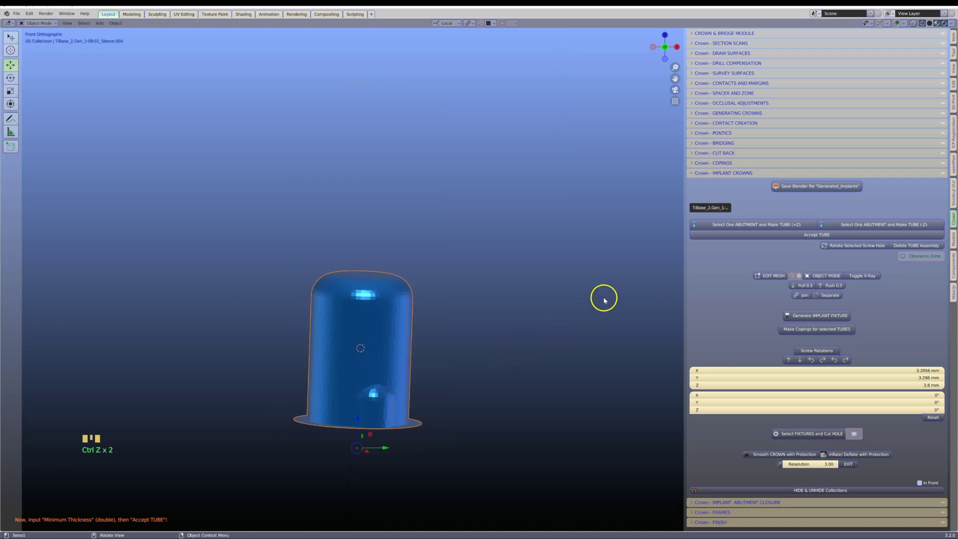
Step: Make a tube around the sleeve in the -Z direction, accept it and unhide all objects
{"action": "left_click", "coordinate": [851, 225]}
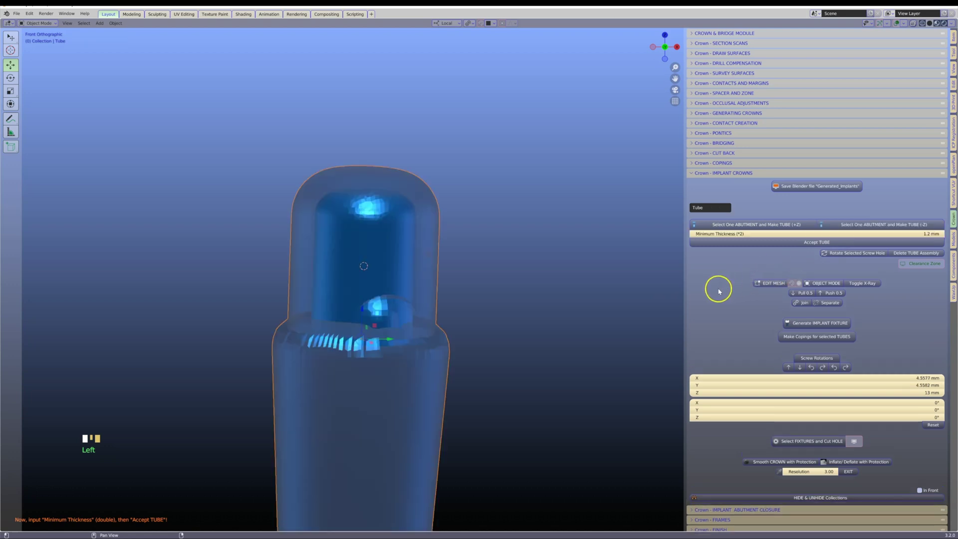
{"action": "left_click", "coordinate": [768, 244]}
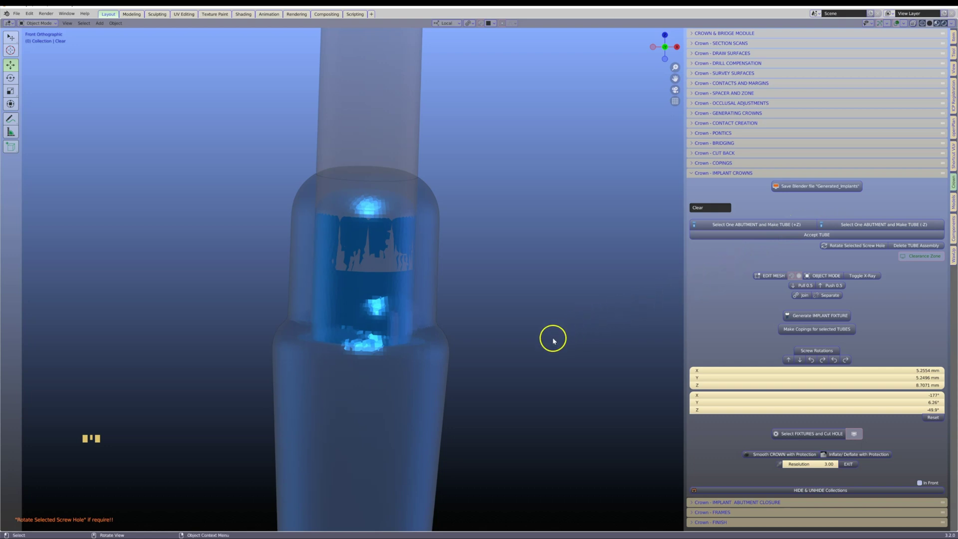
{"action": "left_click", "coordinate": [439, 373]}
{"action": "key", "text": "alt+h"}
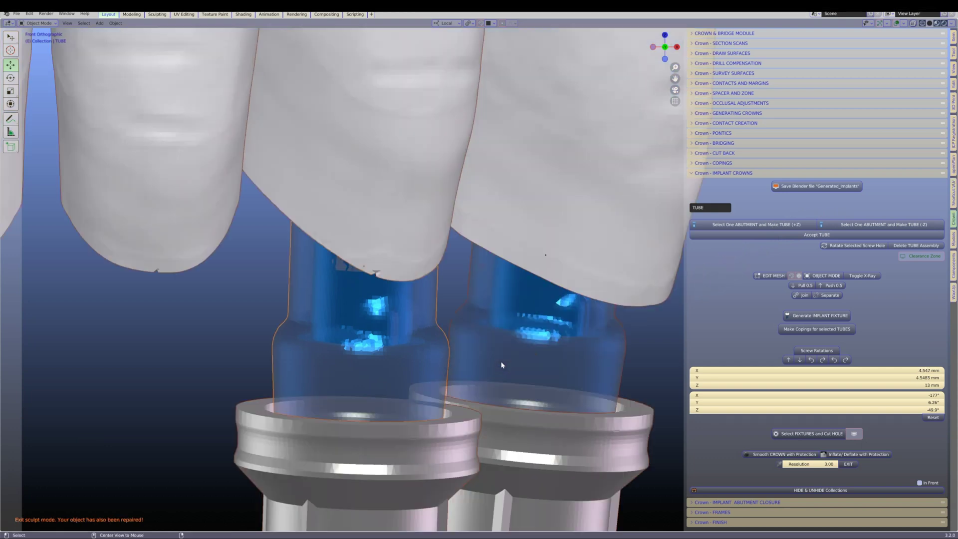
Step: Select the end crown and examine the gap between its lower edge and the implant tube
{"action": "scroll", "coordinate": [501, 365], "scroll_direction": "down", "scroll_amount": 2}
{"action": "left_click", "coordinate": [568, 281]}
{"action": "middle_click_drag", "start_coordinate": [574, 265], "coordinate": [609, 265]}
{"action": "middle_click_drag", "start_coordinate": [711, 274], "coordinate": [502, 257]}
{"action": "scroll", "coordinate": [498, 253], "scroll_direction": "up", "scroll_amount": 3}
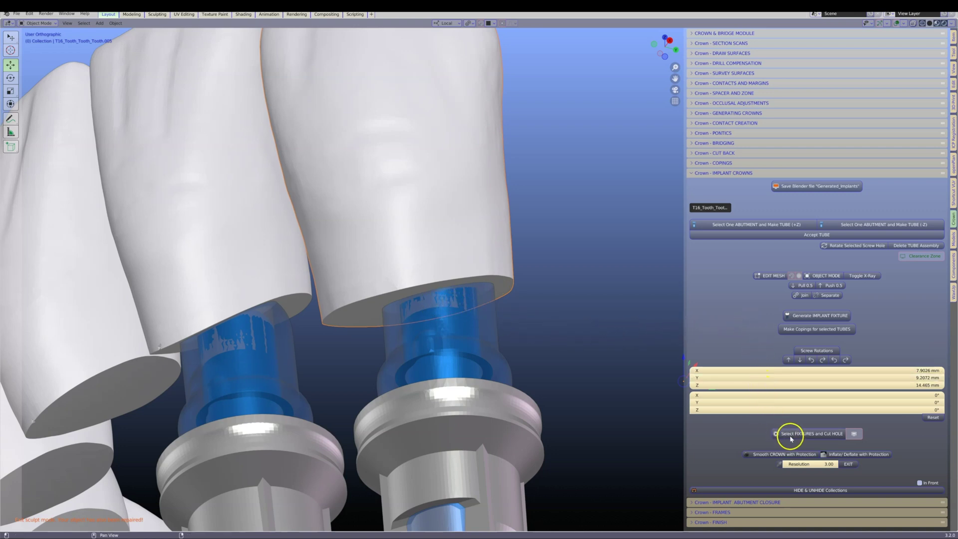
Step: Try to generate an implant fixture for the selected end crown
{"action": "left_click", "coordinate": [813, 315]}
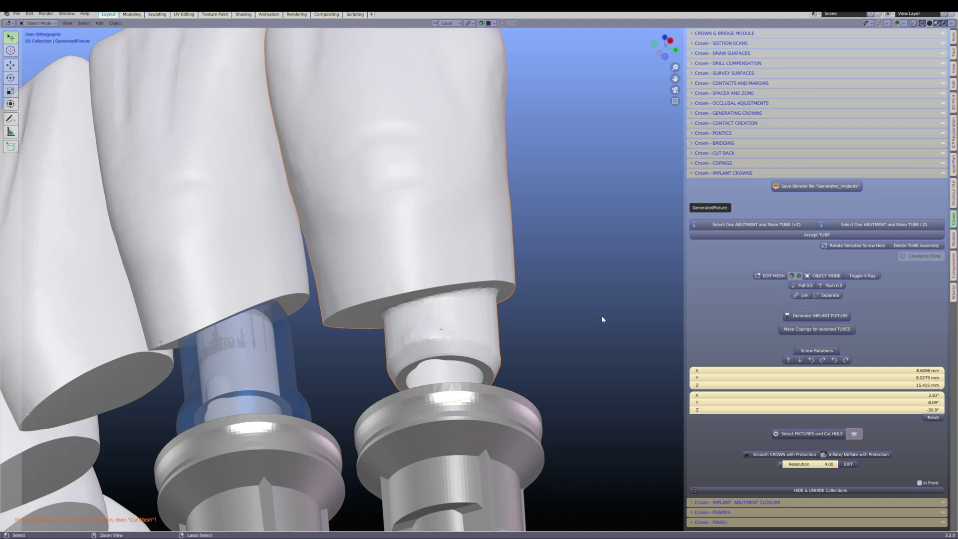
{"action": "left_click", "coordinate": [563, 305]}
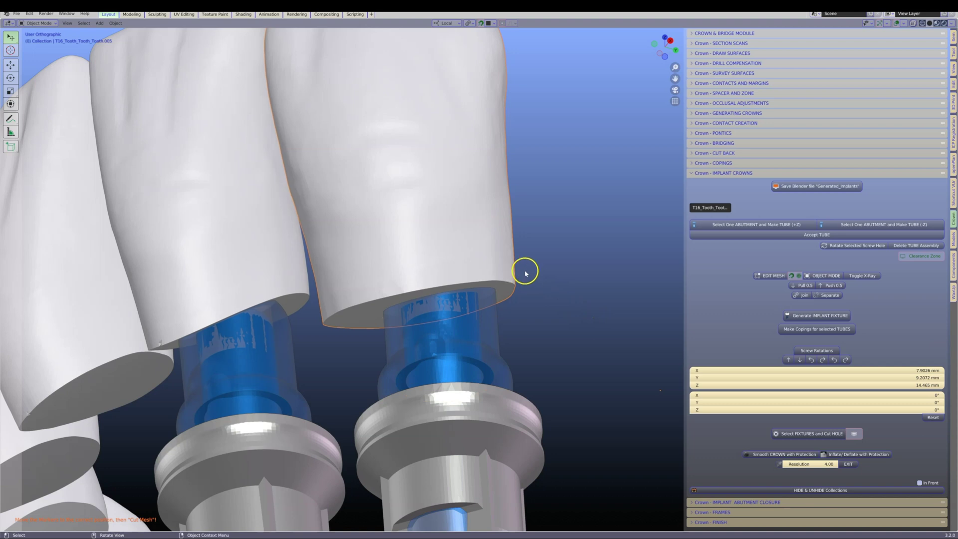
Step: Start editing the end crown's mesh with X-ray on and snapping off
{"action": "left_click", "coordinate": [763, 277]}
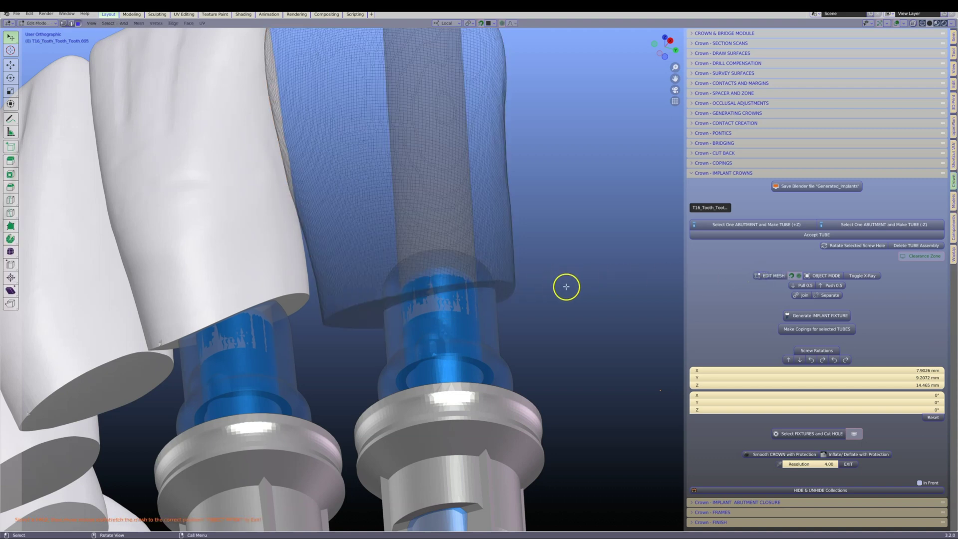
{"action": "left_click", "coordinate": [861, 278]}
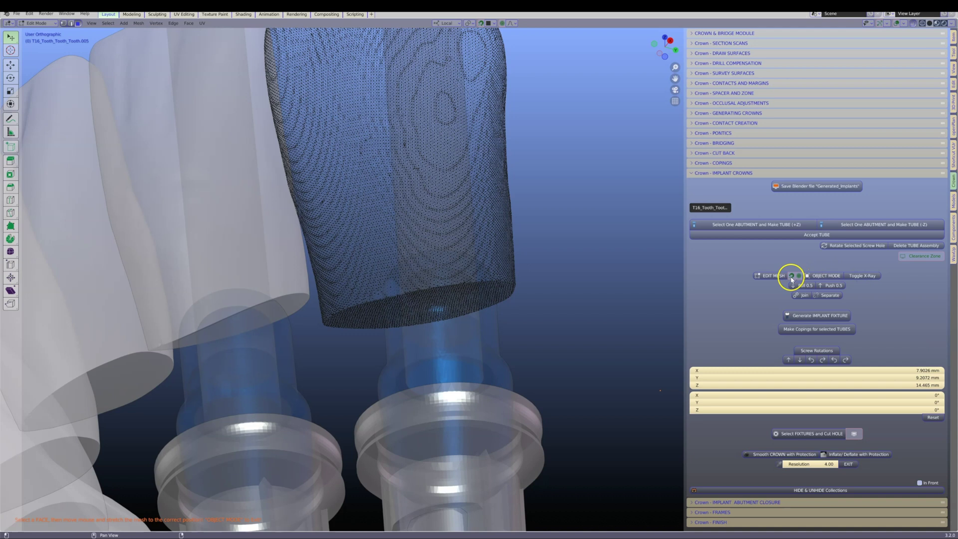
{"action": "left_click", "coordinate": [792, 276]}
{"action": "middle_click_drag", "start_coordinate": [407, 312], "coordinate": [420, 317]}
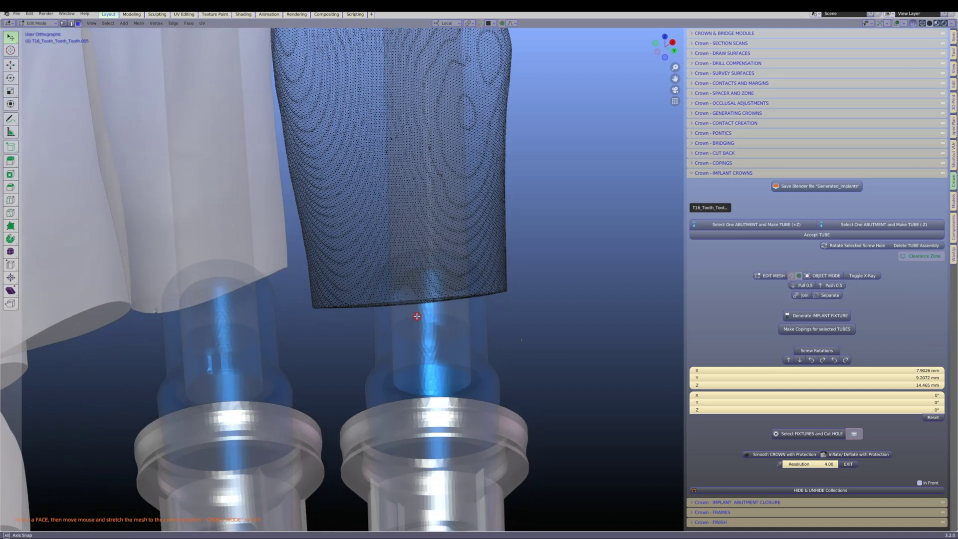
Step: Circle-select the band of faces along the end crown's lower rim
{"action": "scroll", "coordinate": [418, 316], "scroll_direction": "down", "scroll_amount": 1}
{"action": "key", "text": "c"}
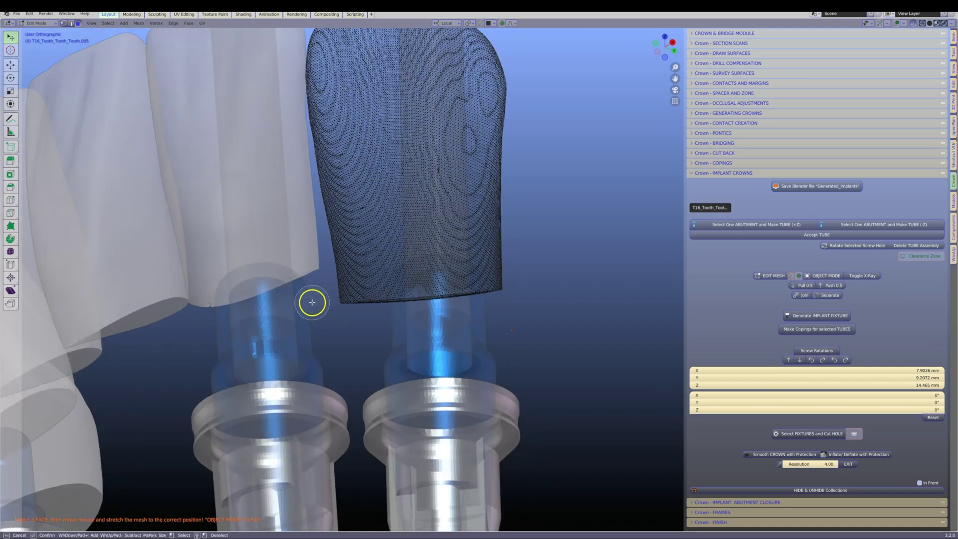
{"action": "mouse_move", "coordinate": [310, 302]}
{"action": "left_mouse_down"}
{"action": "mouse_move", "coordinate": [509, 293]}
{"action": "mouse_move", "coordinate": [461, 295]}
{"action": "left_mouse_up"}
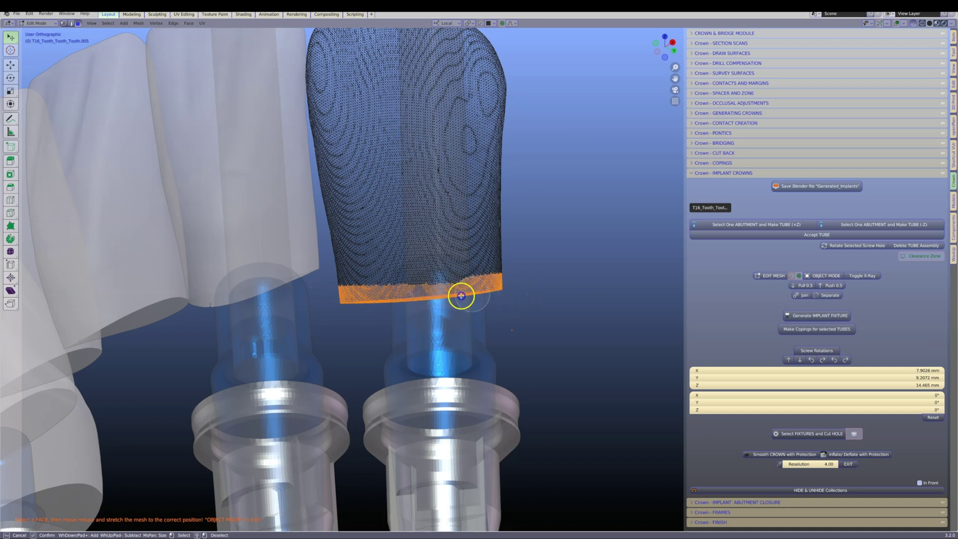
{"action": "right_click", "coordinate": [361, 308]}
Step: Rotate the selected rim toward level and move it down over the tube toward the implant analog, correcting its tilt
{"action": "middle_click_drag", "start_coordinate": [497, 317], "coordinate": [457, 326]}
{"action": "key", "text": "r"}
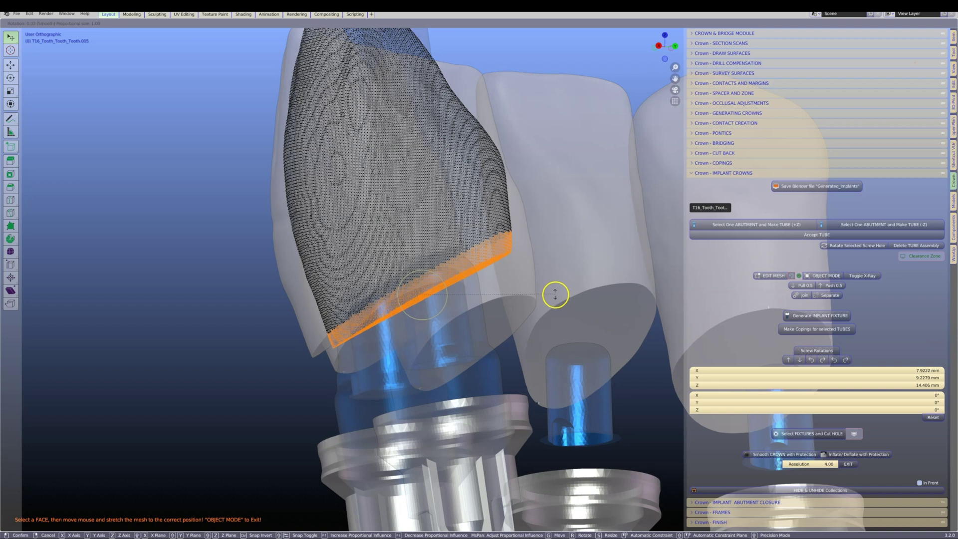
{"action": "left_click", "coordinate": [547, 324]}
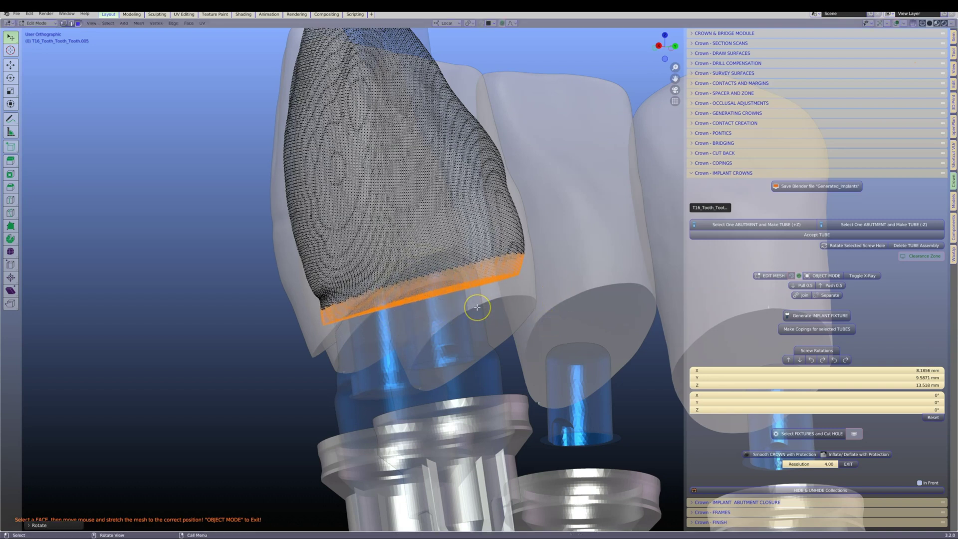
{"action": "key", "text": "g"}
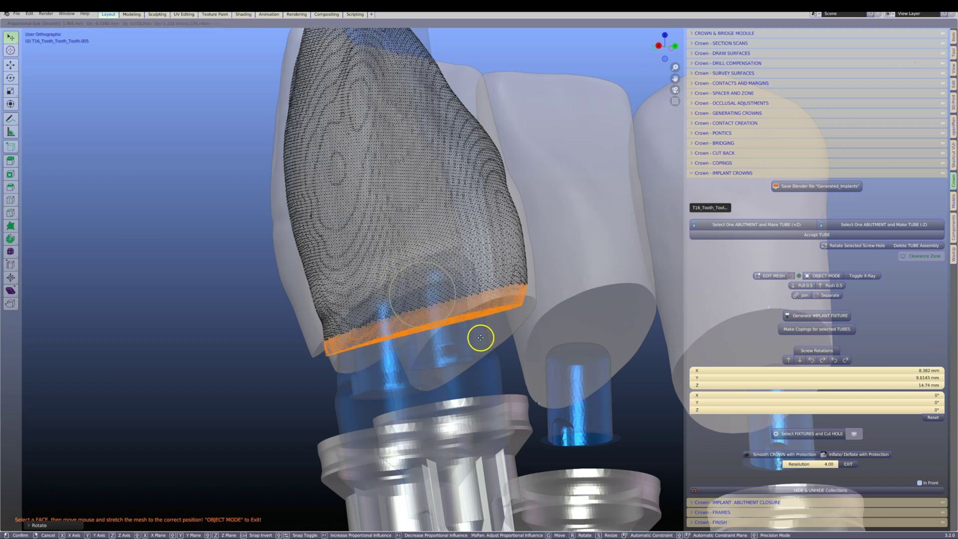
{"action": "left_click", "coordinate": [485, 389]}
{"action": "key", "text": "r"}
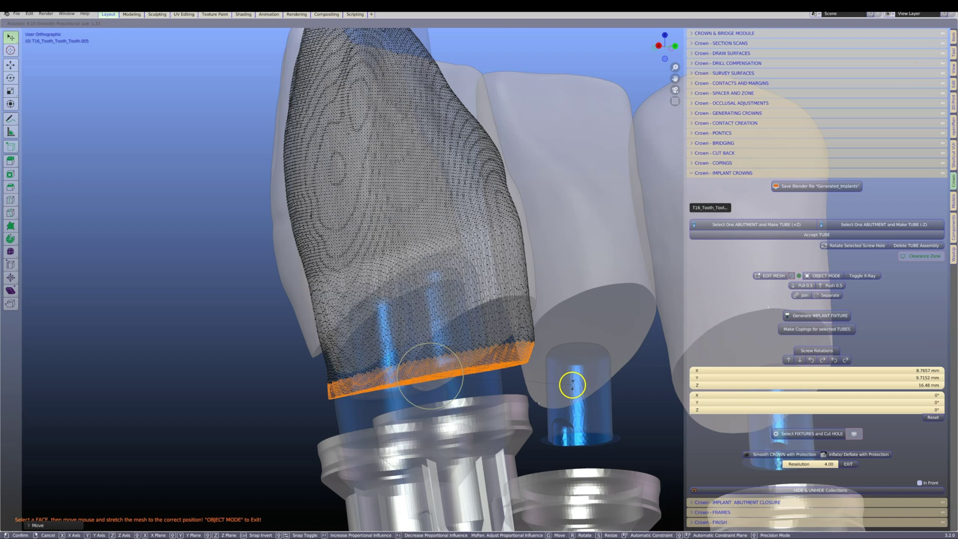
{"action": "left_click", "coordinate": [572, 385]}
Step: Scale the selected rim down to roughly the tube's width and centre it over the tube
{"action": "key", "text": "s"}
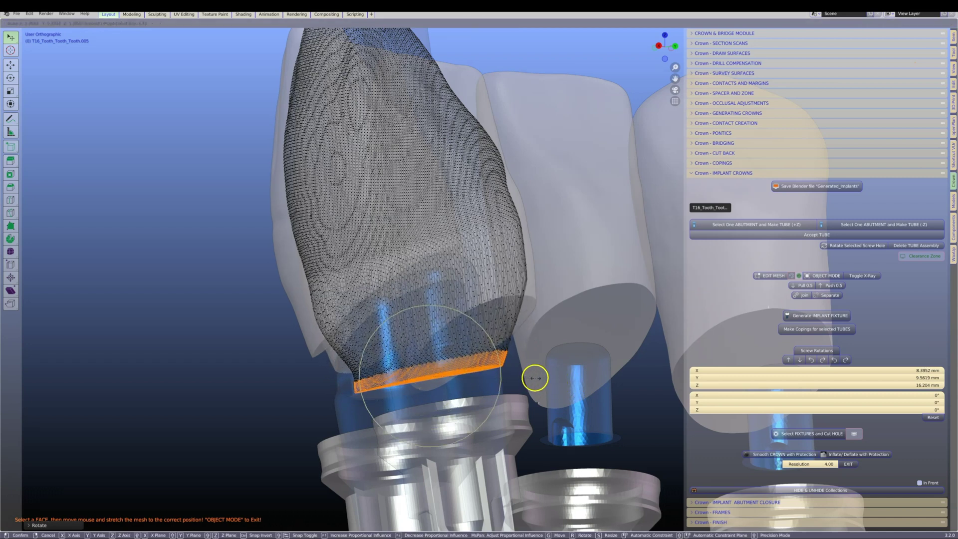
{"action": "left_click", "coordinate": [533, 378]}
{"action": "key", "text": "g"}
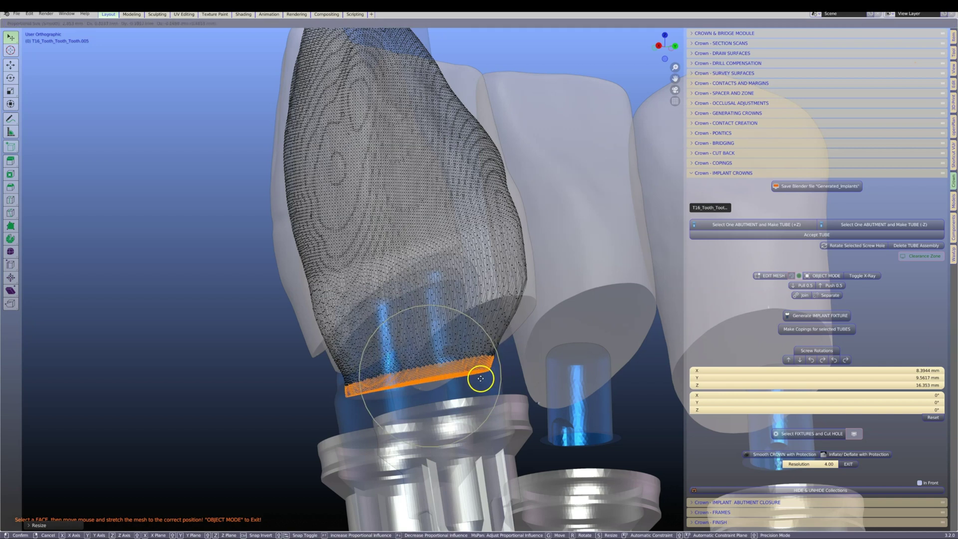
{"action": "left_click", "coordinate": [479, 370]}
Step: From the crown's other side, move and rotate the rim to line it up with the tube and implant
{"action": "mouse_move", "coordinate": [479, 370]}
{"action": "middle_mouse_down"}
{"action": "mouse_move", "coordinate": [508, 386]}
{"action": "mouse_move", "coordinate": [487, 381]}
{"action": "middle_mouse_up"}
{"action": "key", "text": "g"}
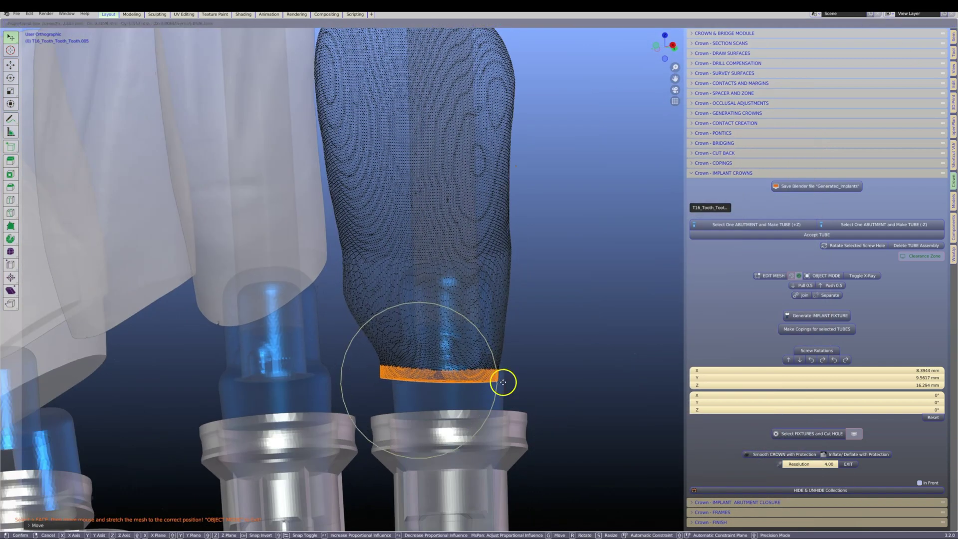
{"action": "left_click", "coordinate": [503, 381]}
{"action": "key", "text": "r"}
{"action": "left_click", "coordinate": [533, 367]}
{"action": "key", "text": "g"}
{"action": "left_click", "coordinate": [507, 385]}
{"action": "middle_click_drag", "start_coordinate": [507, 385], "coordinate": [496, 391]}
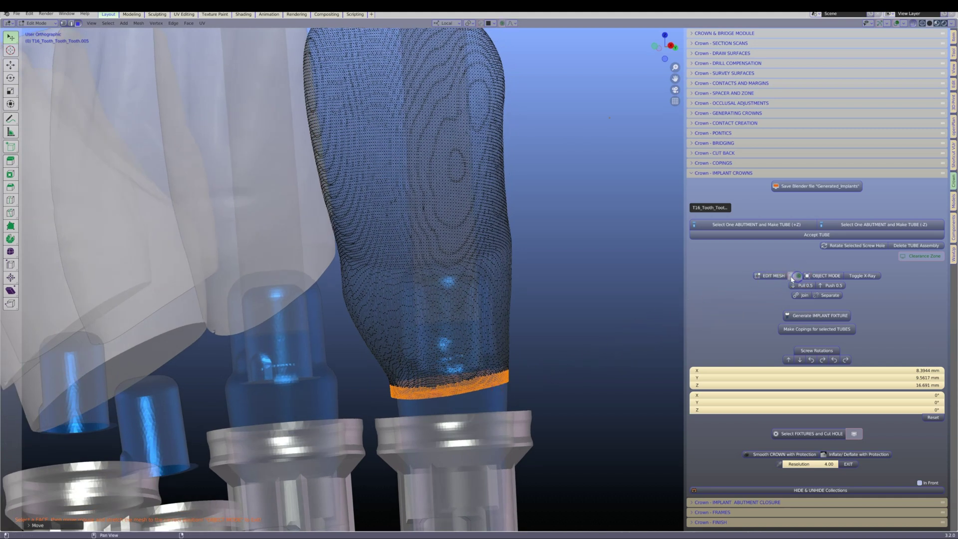
Step: Turn snapping back on and pull a point on the crown's lower rim into position against the tube
{"action": "left_click", "coordinate": [791, 277]}
{"action": "middle_click_drag", "start_coordinate": [591, 333], "coordinate": [535, 346]}
{"action": "left_click", "coordinate": [430, 381]}
{"action": "middle_click_drag", "start_coordinate": [432, 379], "coordinate": [446, 376]}
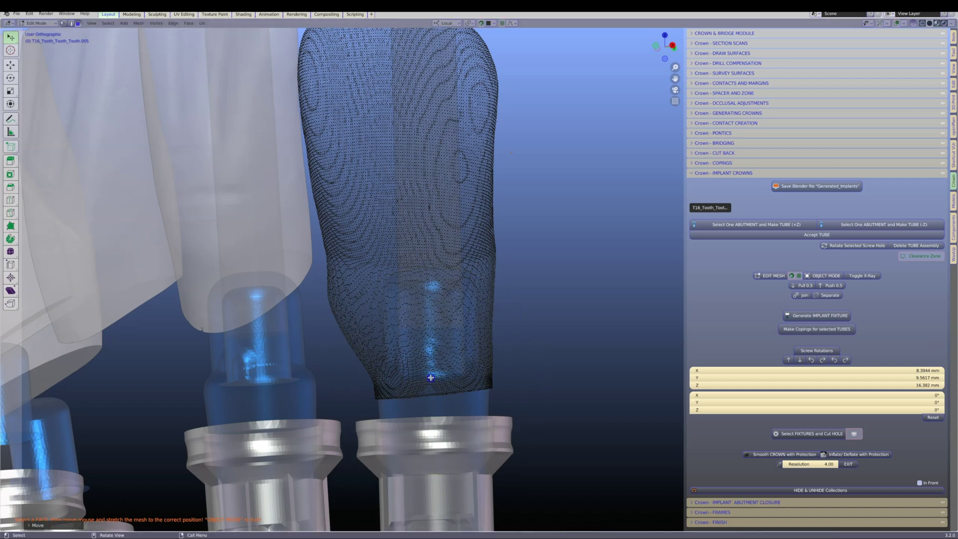
{"action": "middle_click_drag", "start_coordinate": [432, 378], "coordinate": [470, 373]}
{"action": "left_click_drag", "start_coordinate": [470, 373], "coordinate": [474, 379]}
{"action": "middle_click_drag", "start_coordinate": [474, 378], "coordinate": [449, 393]}
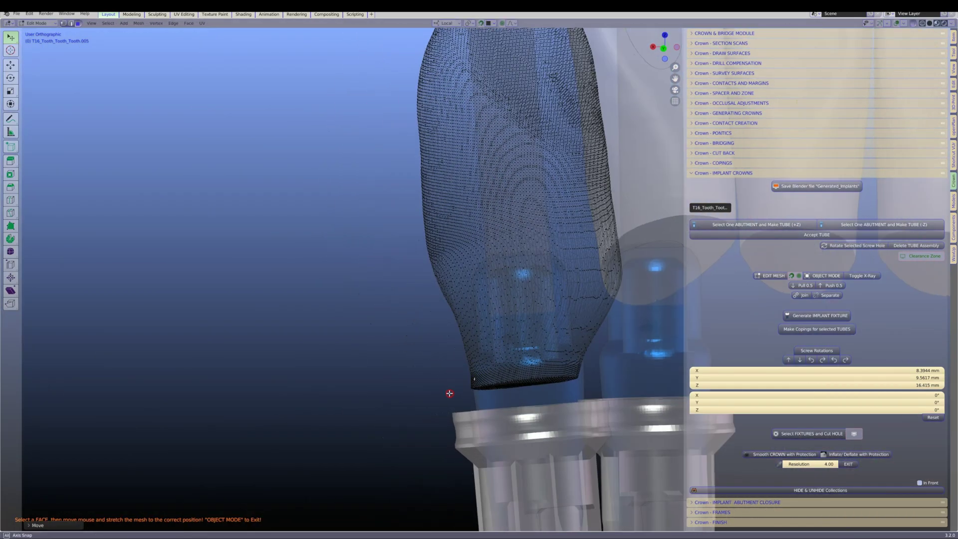
Step: Adjust further points along the crown's lower rim from the opposite side and undo the last pull
{"action": "left_click", "coordinate": [510, 377]}
{"action": "middle_click_drag", "start_coordinate": [507, 377], "coordinate": [570, 382]}
{"action": "left_click_drag", "start_coordinate": [569, 382], "coordinate": [583, 384]}
{"action": "middle_click_drag", "start_coordinate": [583, 384], "coordinate": [451, 364]}
{"action": "key", "text": "ctrl+z"}
{"action": "scroll", "coordinate": [532, 355], "scroll_direction": "down", "scroll_amount": 3}
{"action": "middle_click_drag", "start_coordinate": [533, 354], "coordinate": [464, 376]}
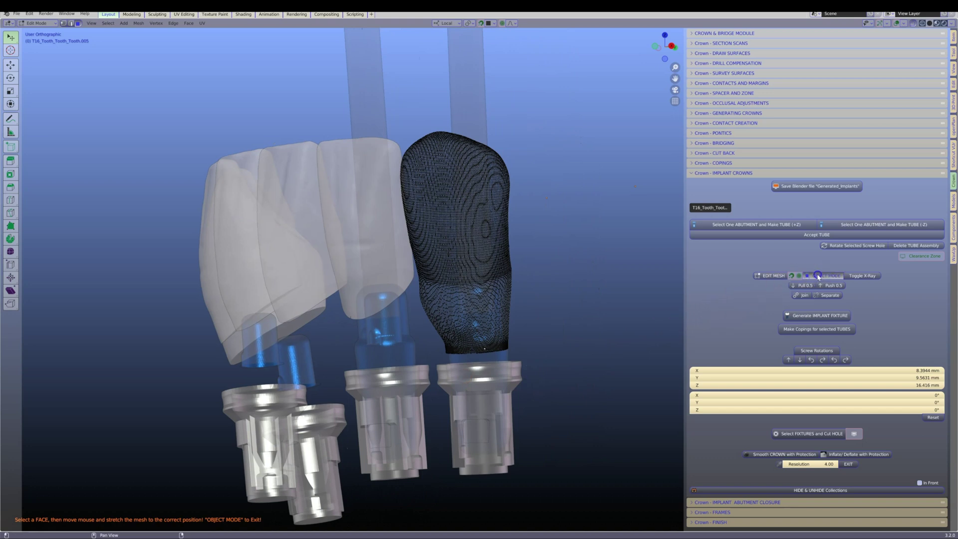
Step: Return the end crown to Object Mode and turn off X-ray
{"action": "left_click", "coordinate": [814, 276]}
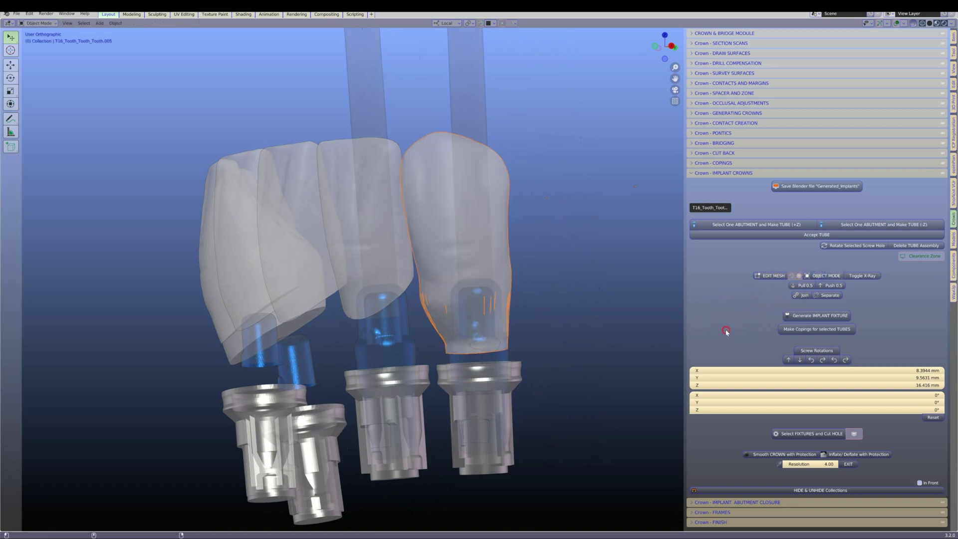
{"action": "left_click", "coordinate": [863, 276]}
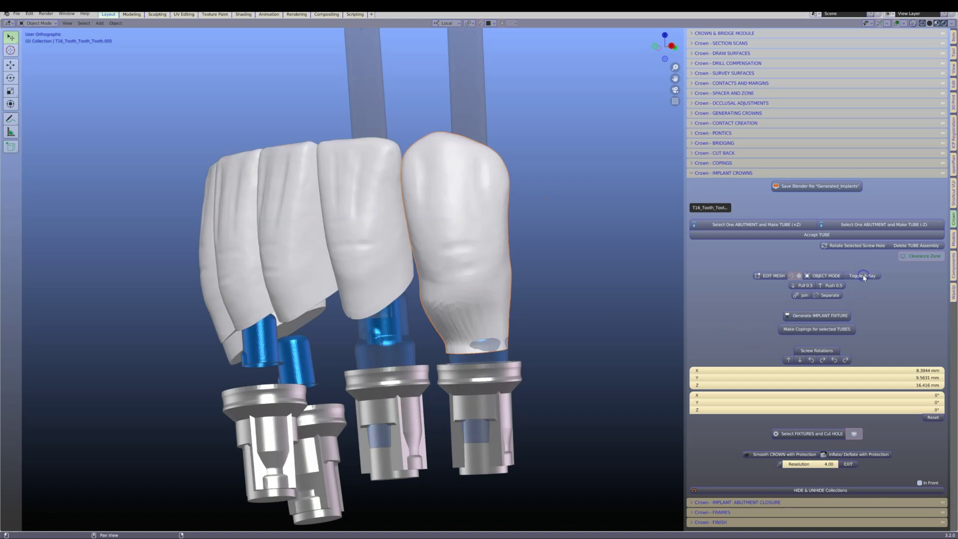
Step: Smooth the end crown with protection, check its stretched lower part, and exit sculpting
{"action": "left_click", "coordinate": [764, 455]}
{"action": "scroll", "coordinate": [509, 324], "scroll_direction": "down", "scroll_amount": 3}
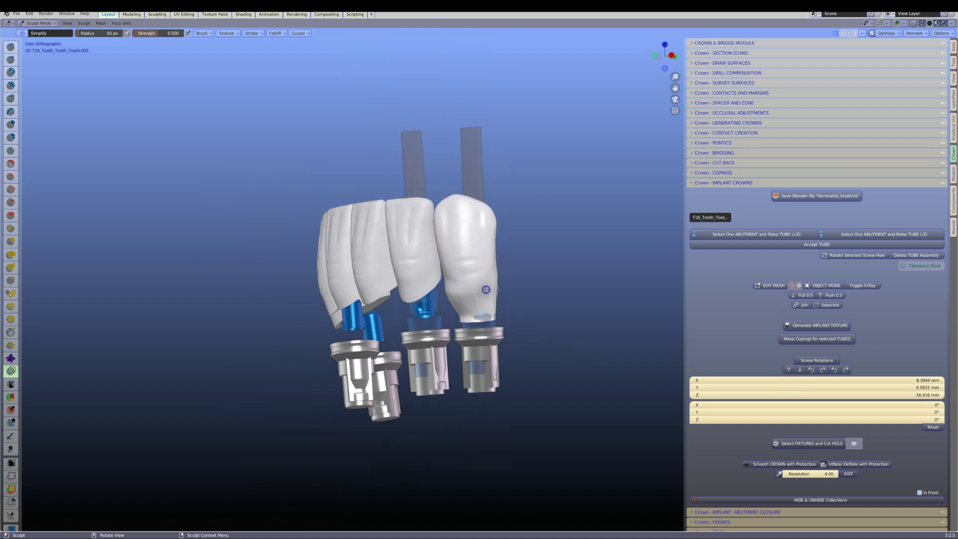
{"action": "mouse_move", "coordinate": [488, 321]}
{"action": "middle_mouse_down"}
{"action": "mouse_move", "coordinate": [507, 285]}
{"action": "mouse_move", "coordinate": [487, 329]}
{"action": "middle_mouse_up"}
{"action": "scroll", "coordinate": [480, 345], "scroll_direction": "up", "scroll_amount": 3}
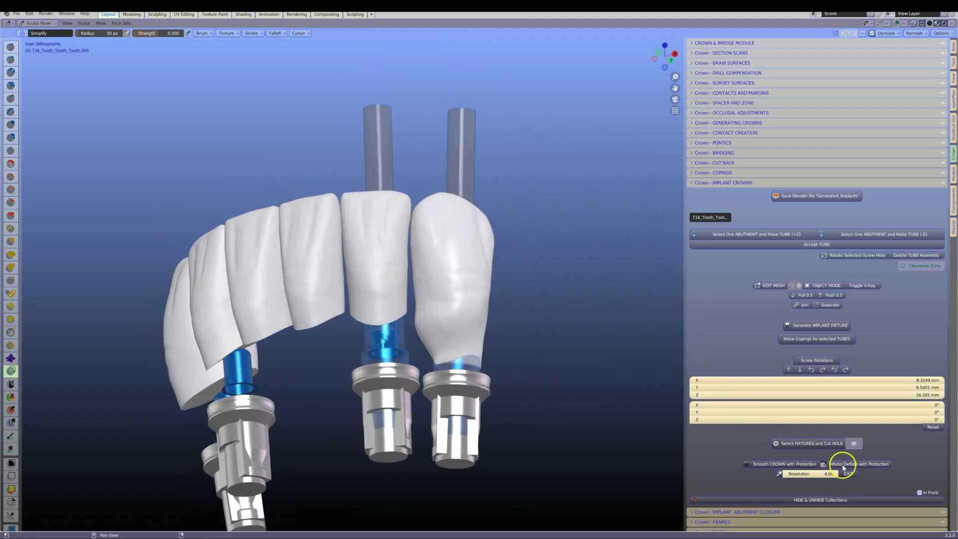
{"action": "left_click", "coordinate": [848, 474]}
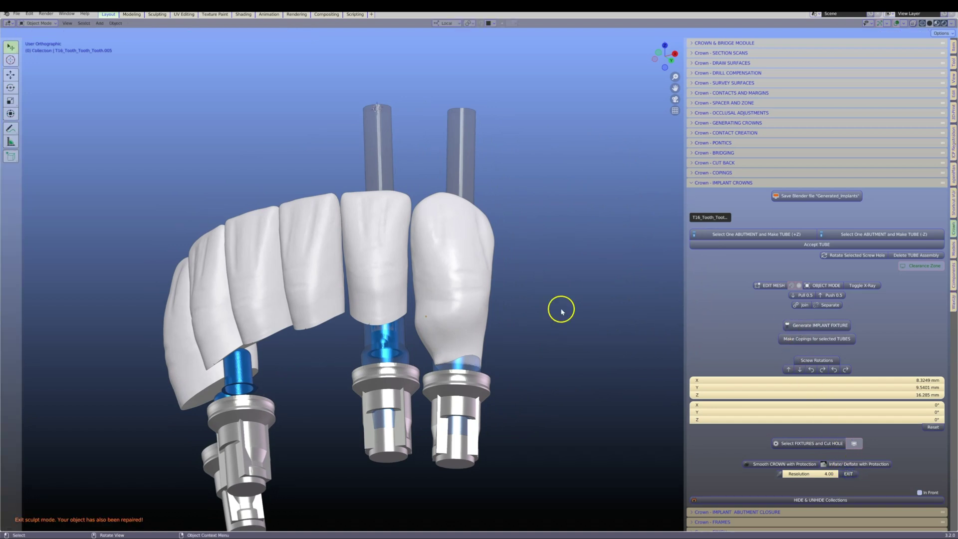
Step: Generate the implant fixture for the end crown, smooth its junction with the abutment using protection, and exit sculpting
{"action": "left_click", "coordinate": [468, 301]}
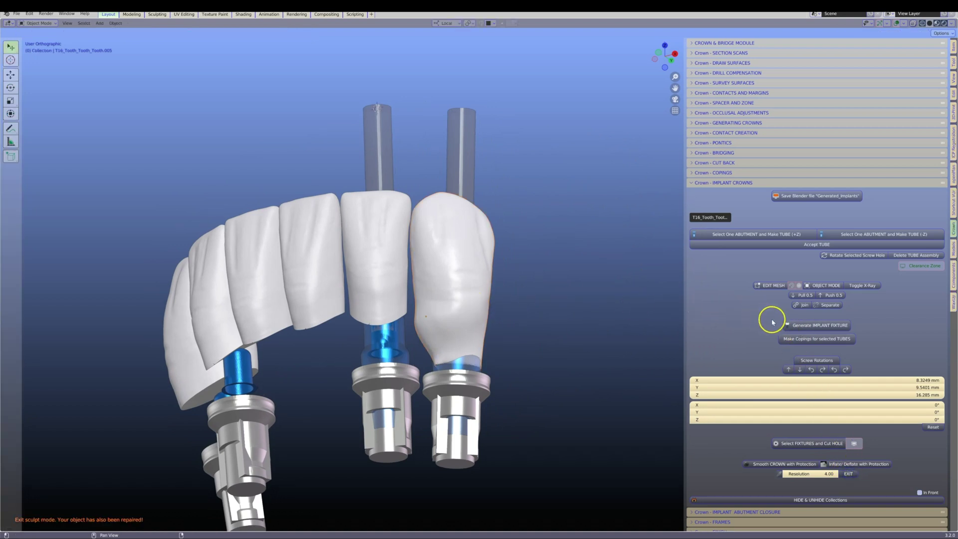
{"action": "left_click", "coordinate": [808, 328]}
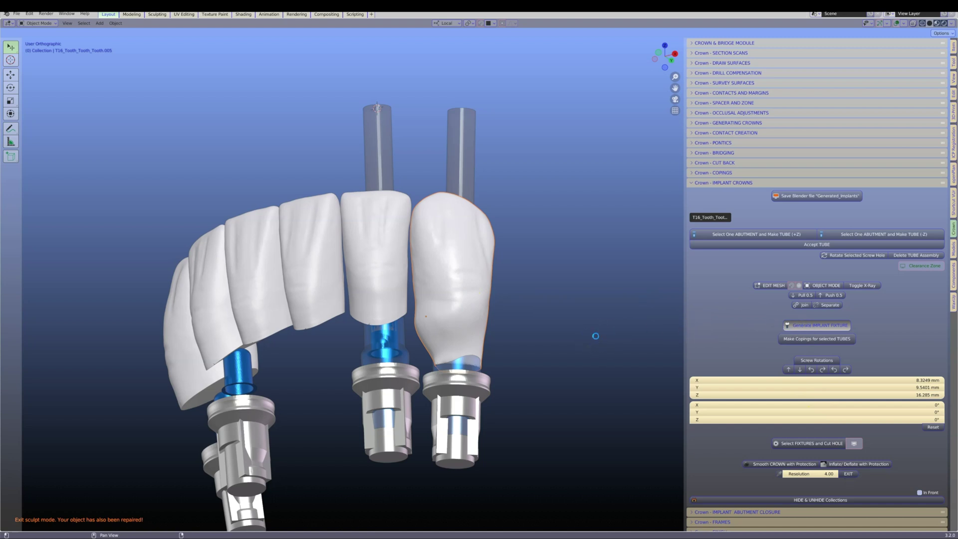
{"action": "left_click", "coordinate": [463, 304]}
{"action": "left_click", "coordinate": [762, 464]}
{"action": "middle_click_drag", "start_coordinate": [504, 349], "coordinate": [466, 347]}
{"action": "mouse_move", "coordinate": [466, 346]}
{"action": "left_mouse_down"}
{"action": "mouse_move", "coordinate": [472, 340]}
{"action": "mouse_move", "coordinate": [424, 360]}
{"action": "left_mouse_up"}
{"action": "middle_click_drag", "start_coordinate": [443, 353], "coordinate": [423, 348]}
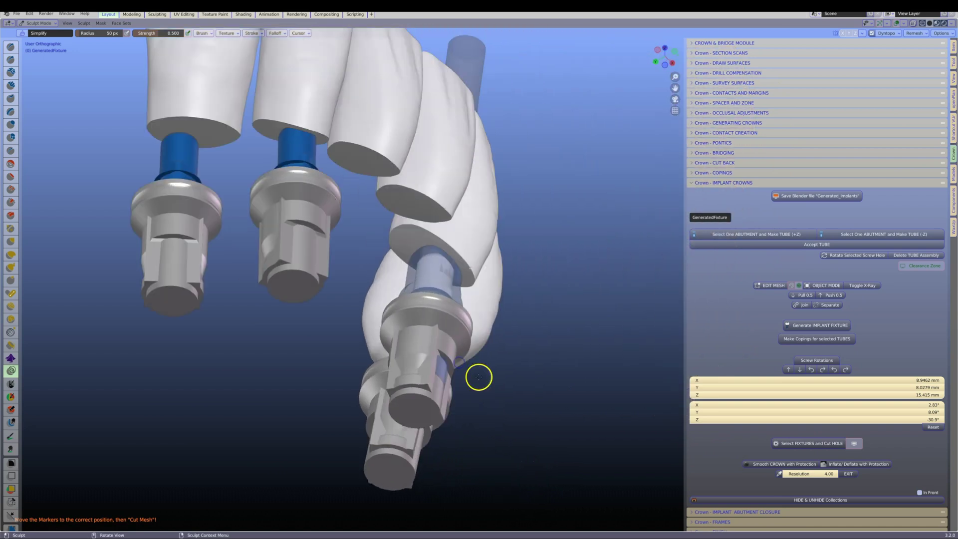
{"action": "middle_click_drag", "start_coordinate": [478, 377], "coordinate": [499, 372]}
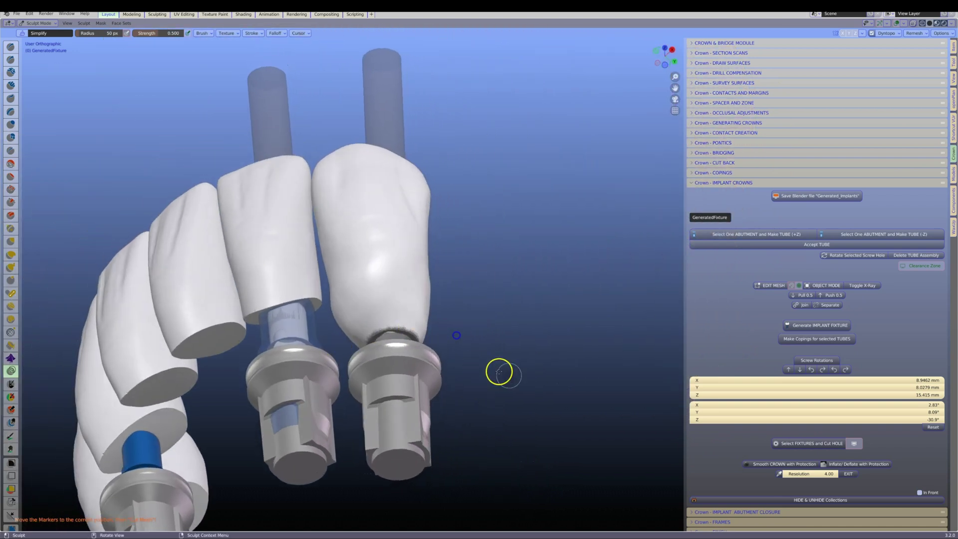
{"action": "left_click", "coordinate": [849, 474]}
Step: Turn on X-ray and snapping for the crown beside the finished one, and stretch its lower end over the tube
{"action": "middle_click_drag", "start_coordinate": [530, 429], "coordinate": [410, 428]}
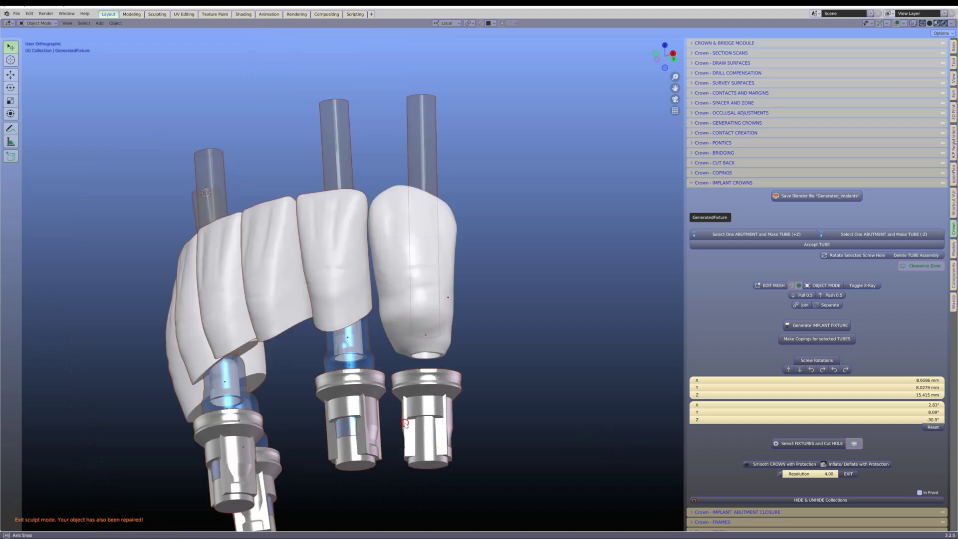
{"action": "middle_click_drag", "start_coordinate": [405, 424], "coordinate": [404, 386]}
{"action": "middle_click_drag", "start_coordinate": [416, 284], "coordinate": [398, 308]}
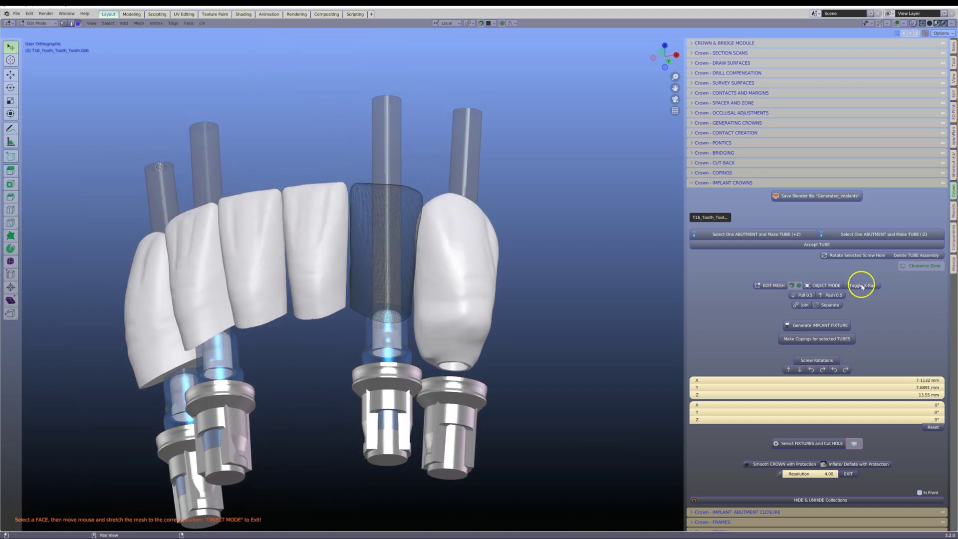
{"action": "left_click", "coordinate": [862, 286]}
{"action": "left_click", "coordinate": [792, 285]}
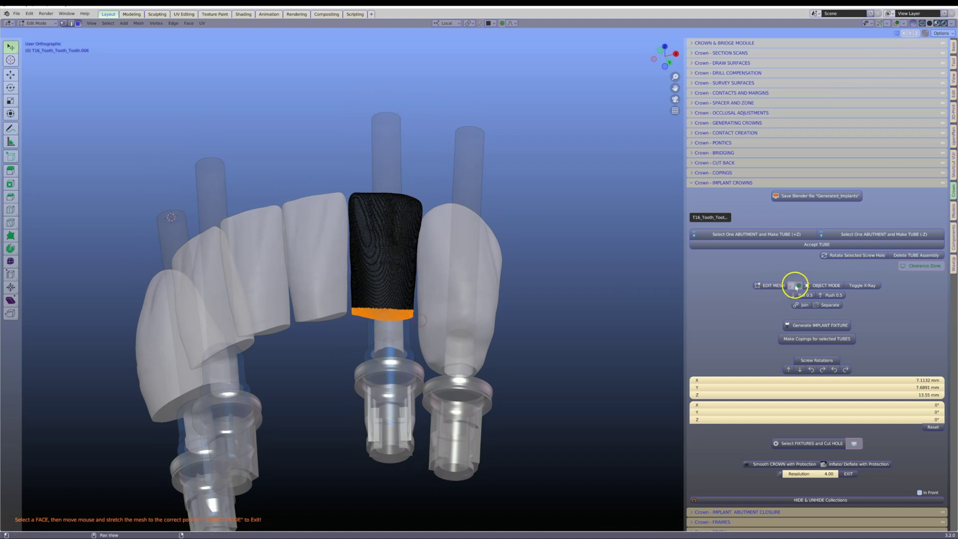
{"action": "left_click_drag", "start_coordinate": [410, 350], "coordinate": [426, 371]}
{"action": "left_click", "coordinate": [825, 286]}
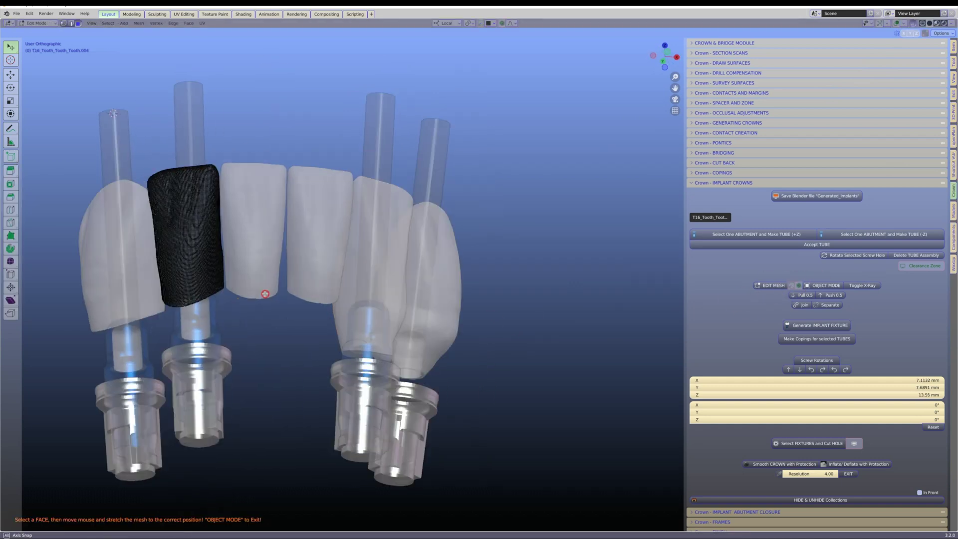
Step: Stretch the lower ends of the two implant crowns on the opposite side over their tubes and return to Object Mode
{"action": "middle_click_drag", "start_coordinate": [265, 294], "coordinate": [318, 398]}
{"action": "key", "text": "g"}
{"action": "left_click", "coordinate": [792, 286]}
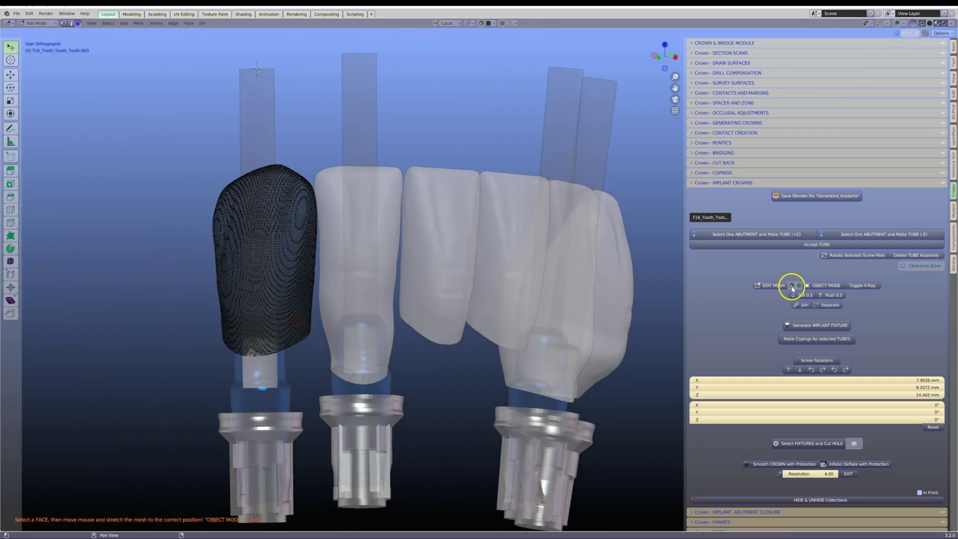
{"action": "middle_click_drag", "start_coordinate": [449, 325], "coordinate": [353, 357]}
{"action": "key", "text": "r"}
{"action": "left_click", "coordinate": [353, 357]}
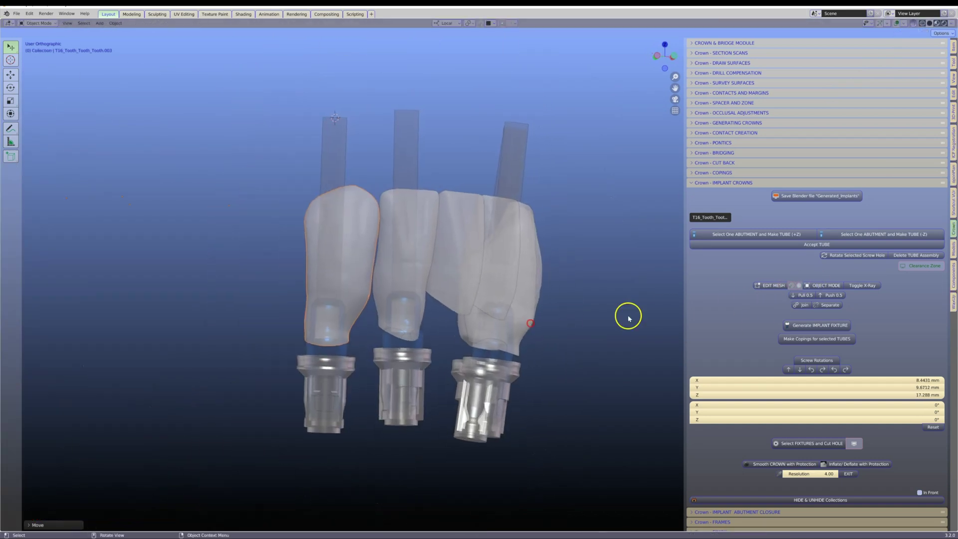
Step: Turn off X-ray and generate the implant fixtures for the three remaining reshaped crowns
{"action": "key", "text": "alt+z"}
{"action": "scroll", "coordinate": [547, 332], "scroll_direction": "up", "scroll_amount": 1}
{"action": "middle_click_drag", "start_coordinate": [574, 330], "coordinate": [192, 273]}
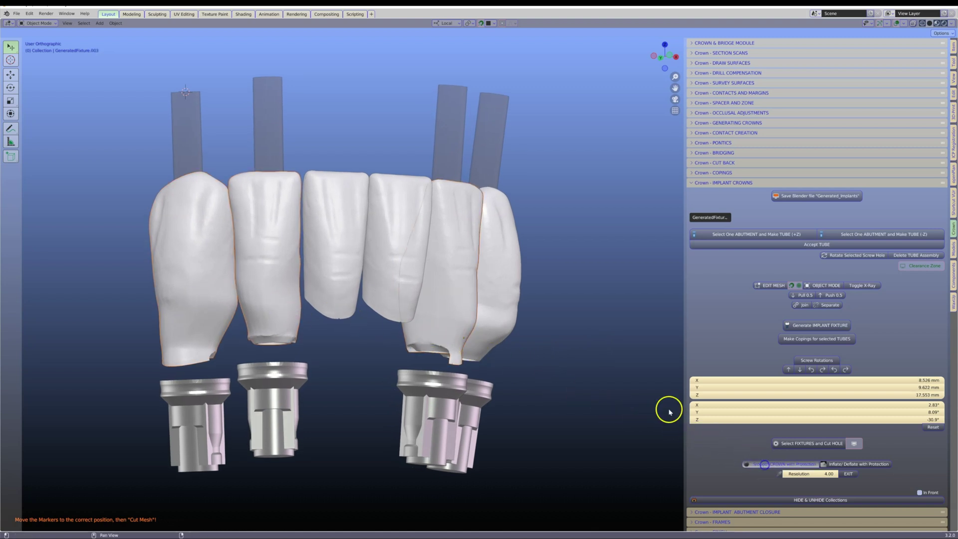
Step: Smooth the lower ends of the newly generated fixtures around their abutments with protection and exit sculpting
{"action": "scroll", "coordinate": [313, 295], "scroll_direction": "down", "scroll_amount": 1}
{"action": "mouse_move", "coordinate": [336, 340]}
{"action": "middle_mouse_down"}
{"action": "mouse_move", "coordinate": [312, 295]}
{"action": "mouse_move", "coordinate": [214, 319]}
{"action": "middle_mouse_up"}
{"action": "left_click_drag", "start_coordinate": [214, 319], "coordinate": [260, 299]}
{"action": "mouse_move", "coordinate": [260, 299]}
{"action": "middle_mouse_down"}
{"action": "mouse_move", "coordinate": [458, 306]}
{"action": "mouse_move", "coordinate": [481, 338]}
{"action": "mouse_move", "coordinate": [388, 354]}
{"action": "mouse_move", "coordinate": [383, 331]}
{"action": "mouse_move", "coordinate": [475, 393]}
{"action": "mouse_move", "coordinate": [465, 347]}
{"action": "mouse_move", "coordinate": [574, 379]}
{"action": "middle_mouse_up"}
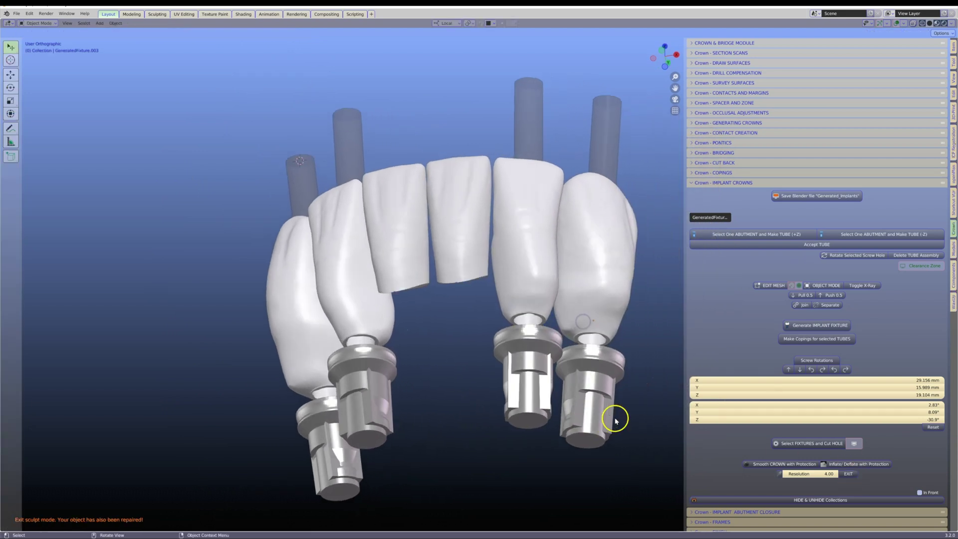